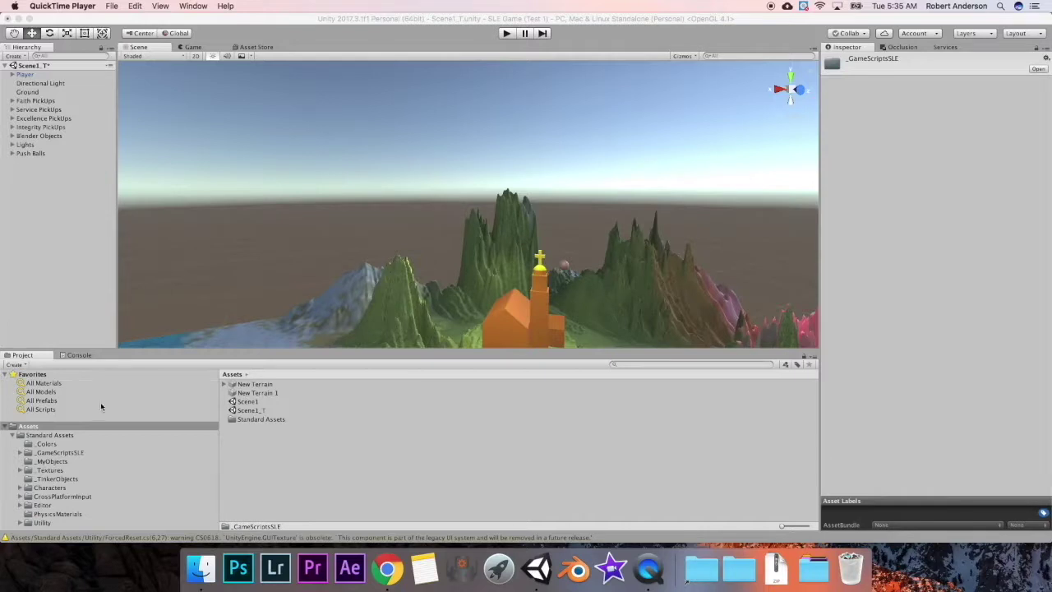
- Open the _GameScriptsSLE folder inside Standard Assets and lower the Unity window to reveal the desktop
{"action": "left_click", "coordinate": [57, 442]}
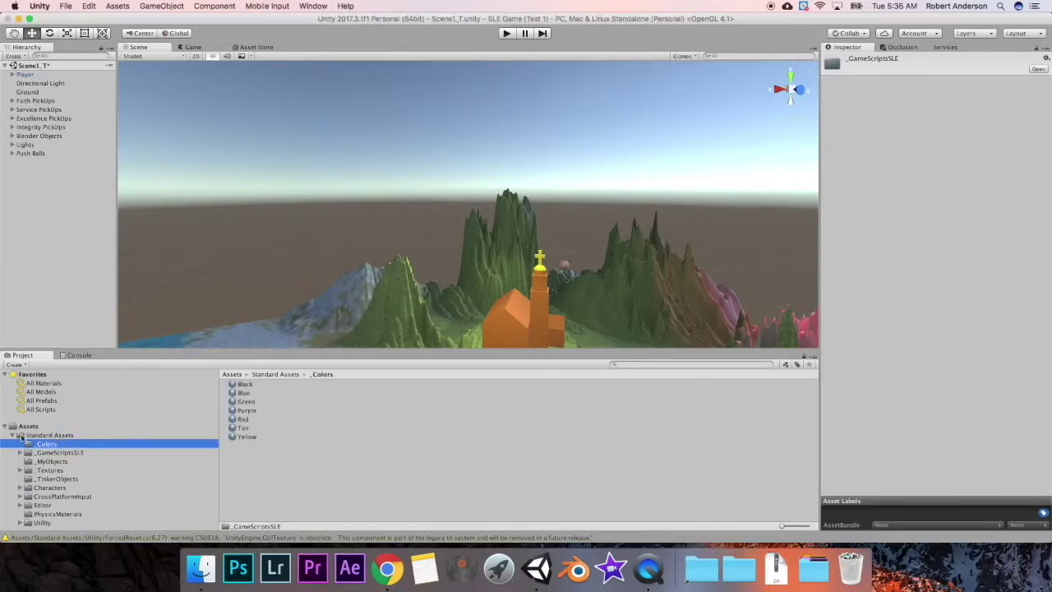
{"action": "left_click", "coordinate": [51, 434]}
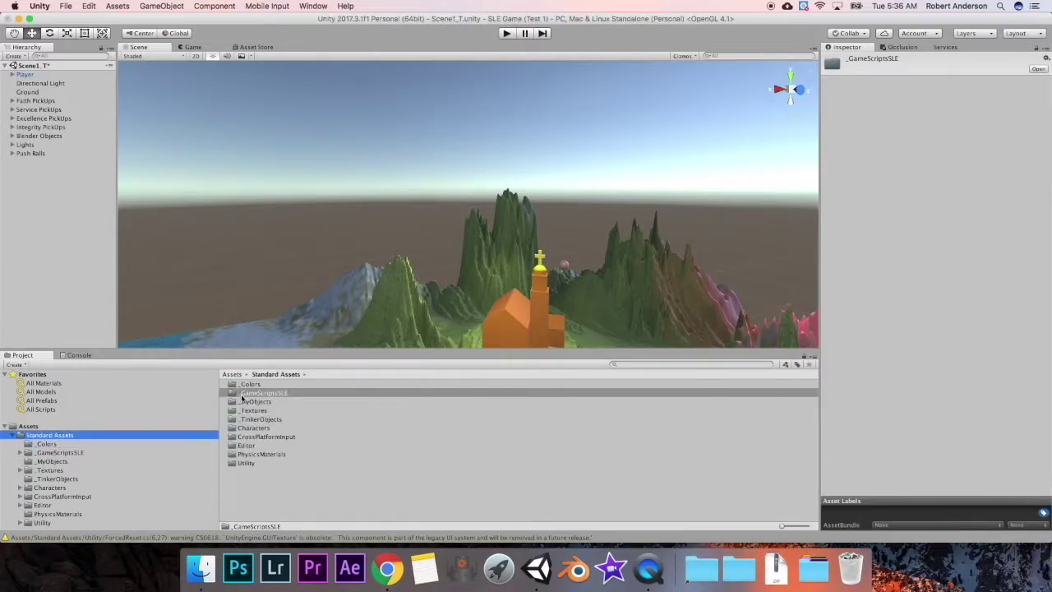
{"action": "double_click", "coordinate": [298, 394]}
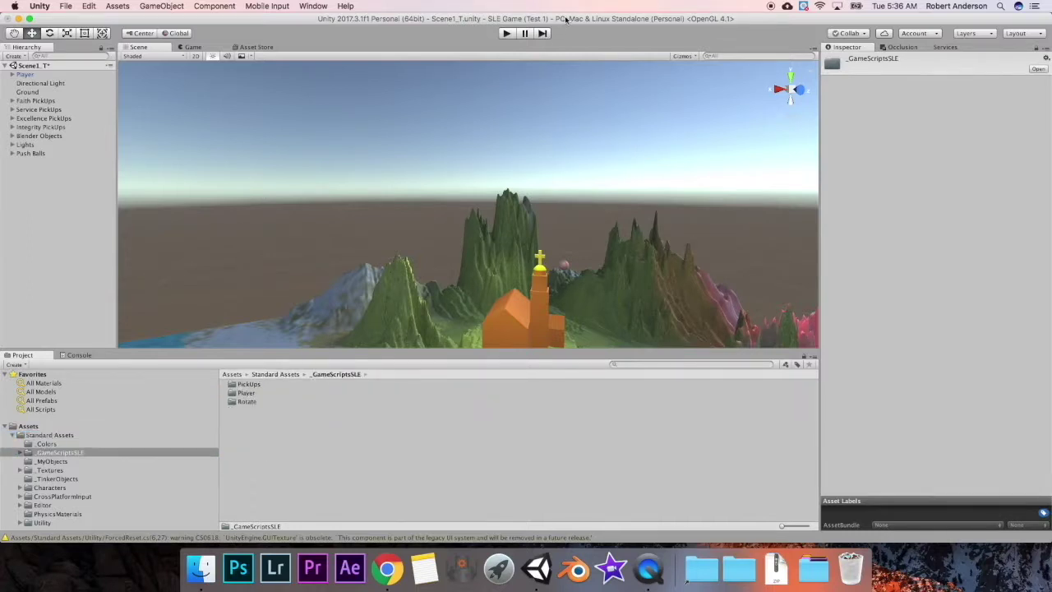
{"action": "left_click_drag", "start_coordinate": [566, 18], "coordinate": [558, 87]}
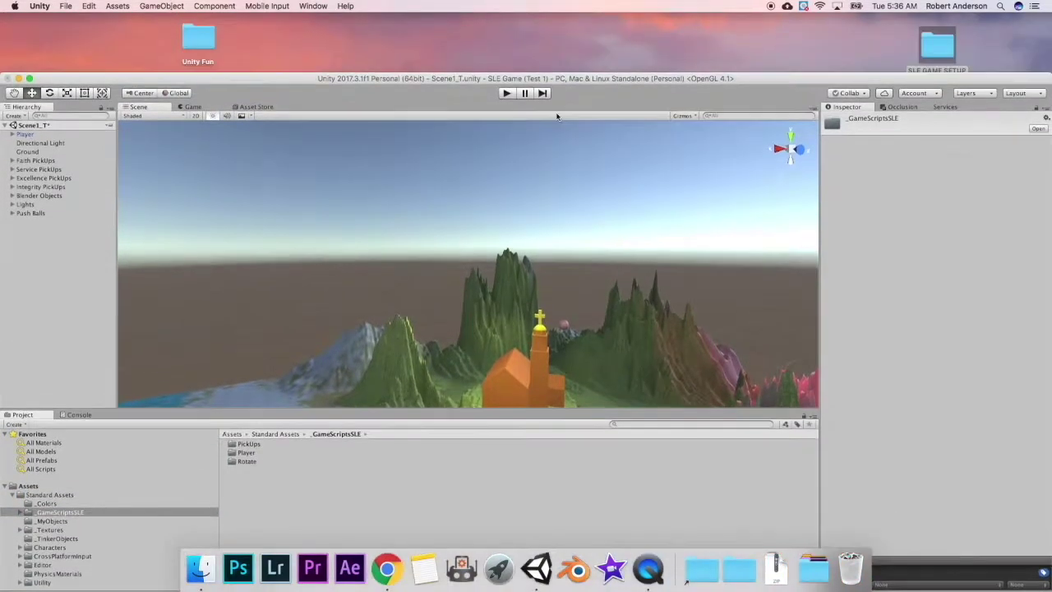
- In Finder's SLE GAME SETUP/_GameScriptsSLE, copy the Anderson_Script folder into Unity's _GameScriptsSLE assets
{"action": "double_click", "coordinate": [924, 55]}
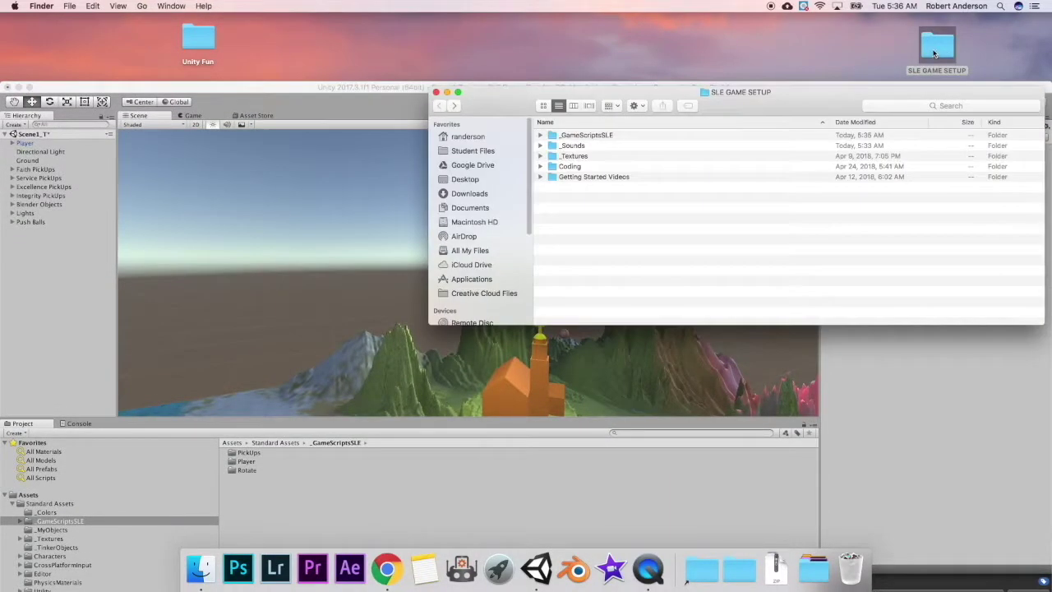
{"action": "left_click", "coordinate": [593, 138]}
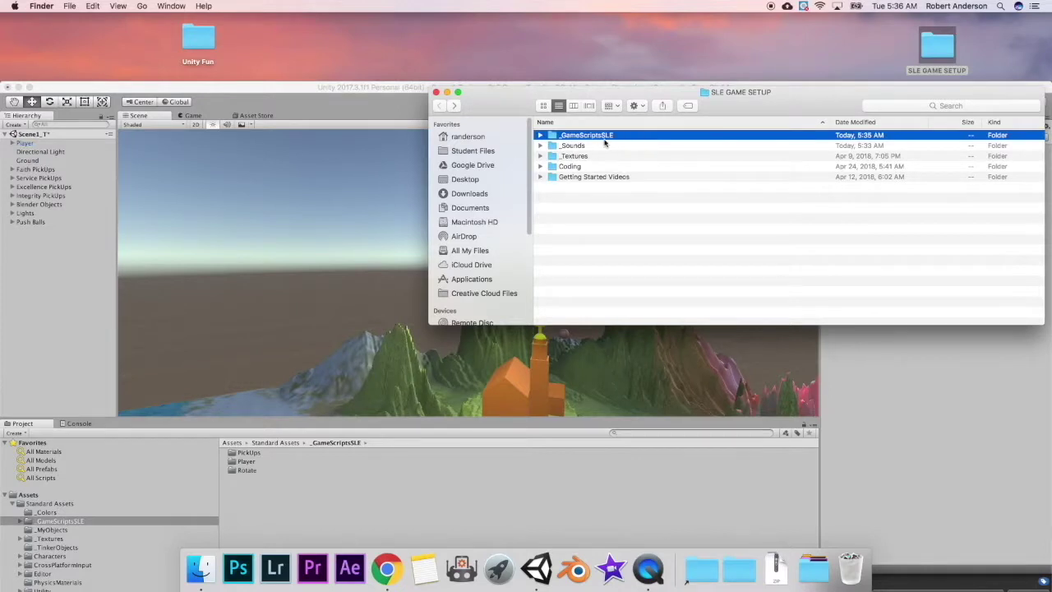
{"action": "double_click", "coordinate": [618, 142]}
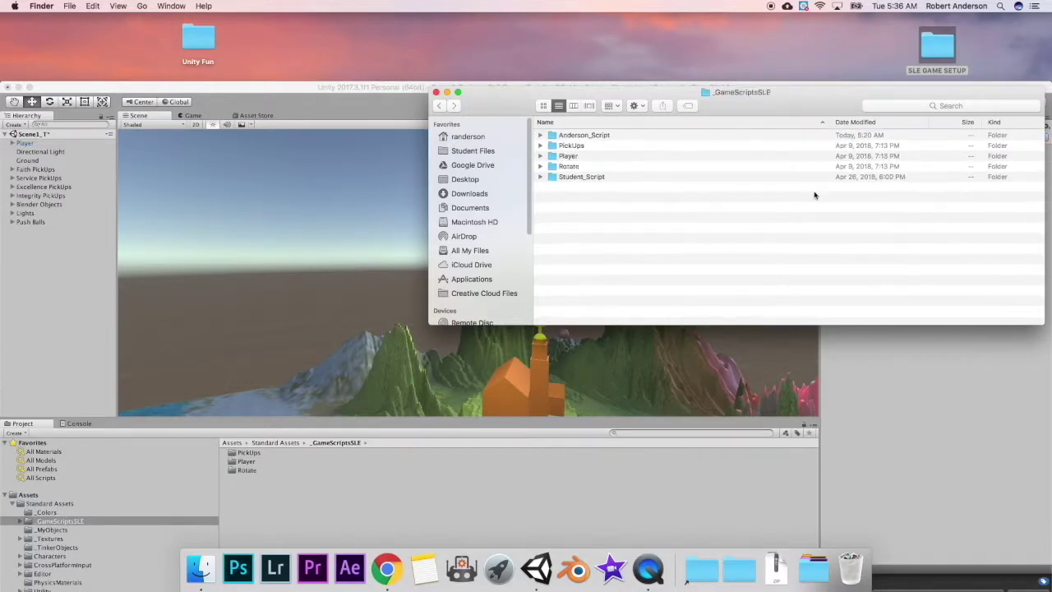
{"action": "left_click", "coordinate": [605, 140]}
{"action": "left_click_drag", "start_coordinate": [602, 140], "coordinate": [329, 525]}
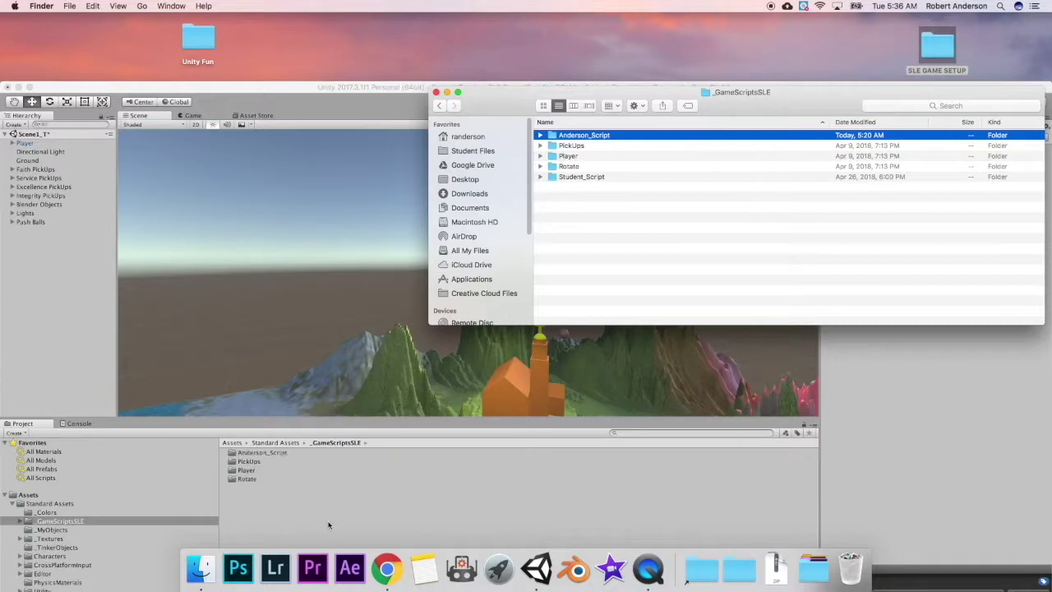
- Copy the Student_Script folder into the project as well, then close Finder
{"action": "left_click", "coordinate": [597, 176]}
{"action": "left_click_drag", "start_coordinate": [570, 178], "coordinate": [270, 489]}
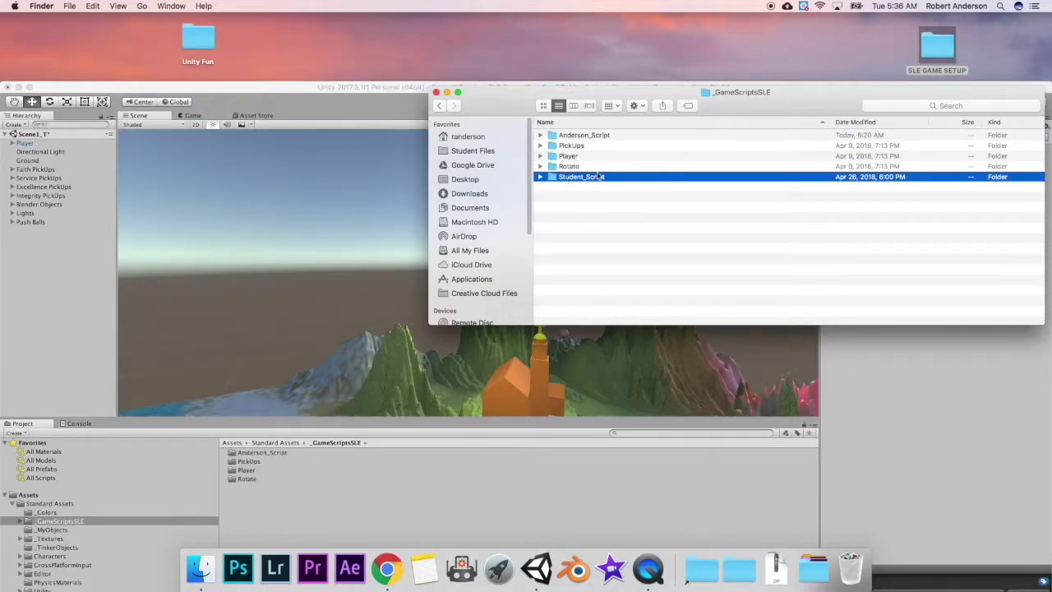
{"action": "left_click_drag", "start_coordinate": [598, 176], "coordinate": [277, 506]}
{"action": "left_click_drag", "start_coordinate": [476, 93], "coordinate": [463, 21]}
{"action": "left_click", "coordinate": [456, 70]}
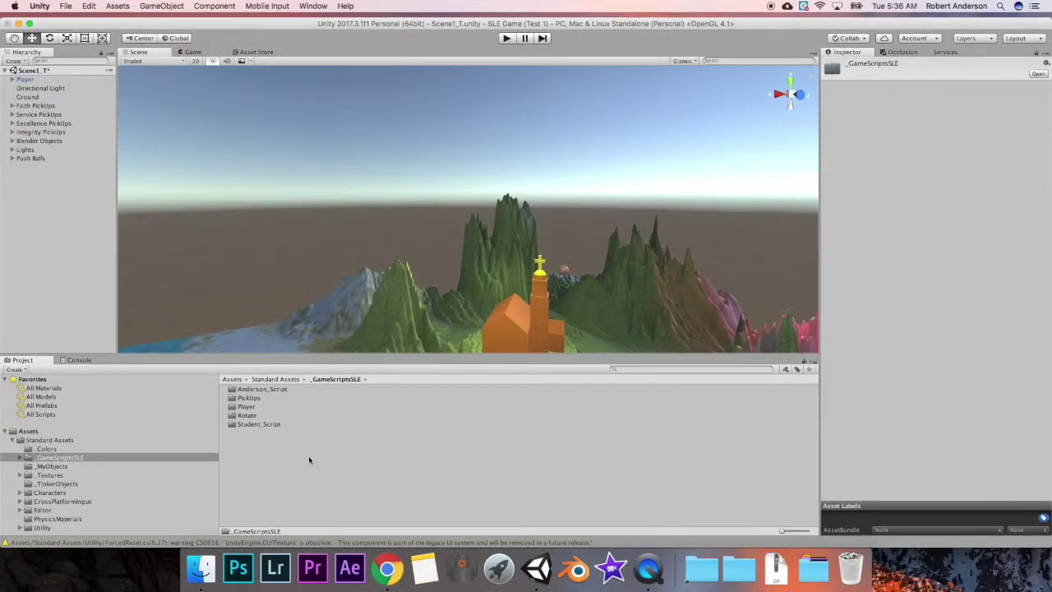
- Read the Zero_SLEs Audio and Rotate scripts in Anderson_Script, then view Student_Script's Respawn code
{"action": "left_click", "coordinate": [263, 388]}
{"action": "double_click", "coordinate": [263, 388]}
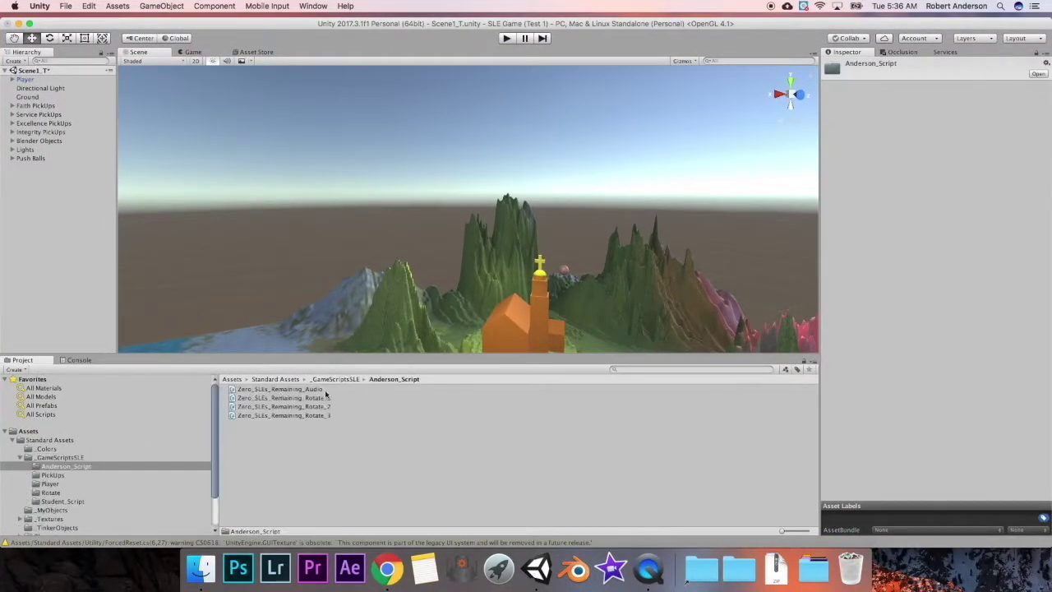
{"action": "left_click", "coordinate": [279, 389]}
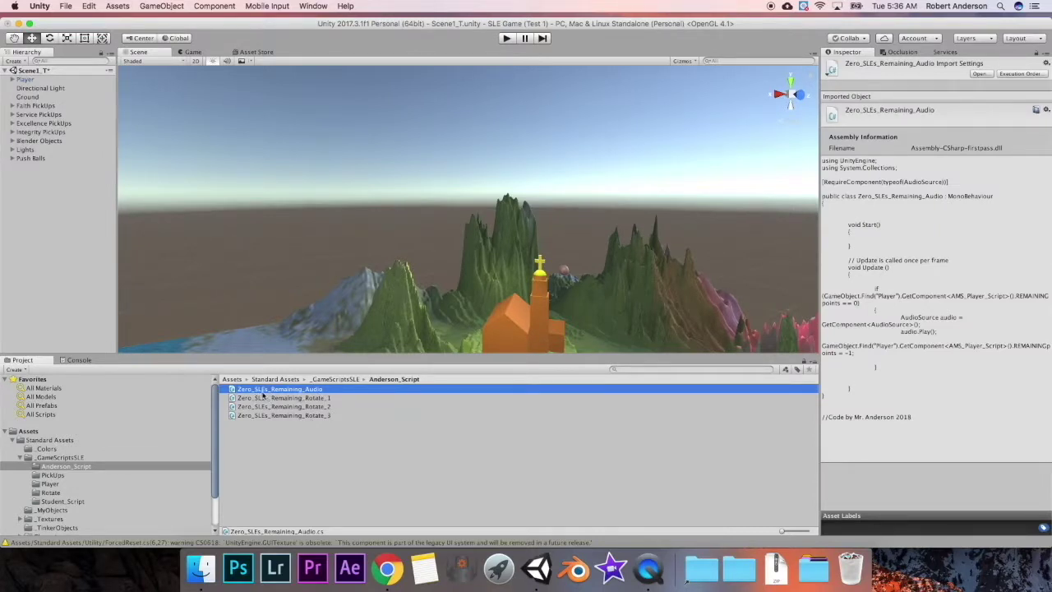
{"action": "key", "text": "Down"}
{"action": "key", "text": "Down"}
{"action": "key", "text": "Down"}
{"action": "key", "text": "Up"}
{"action": "key", "text": "Up"}
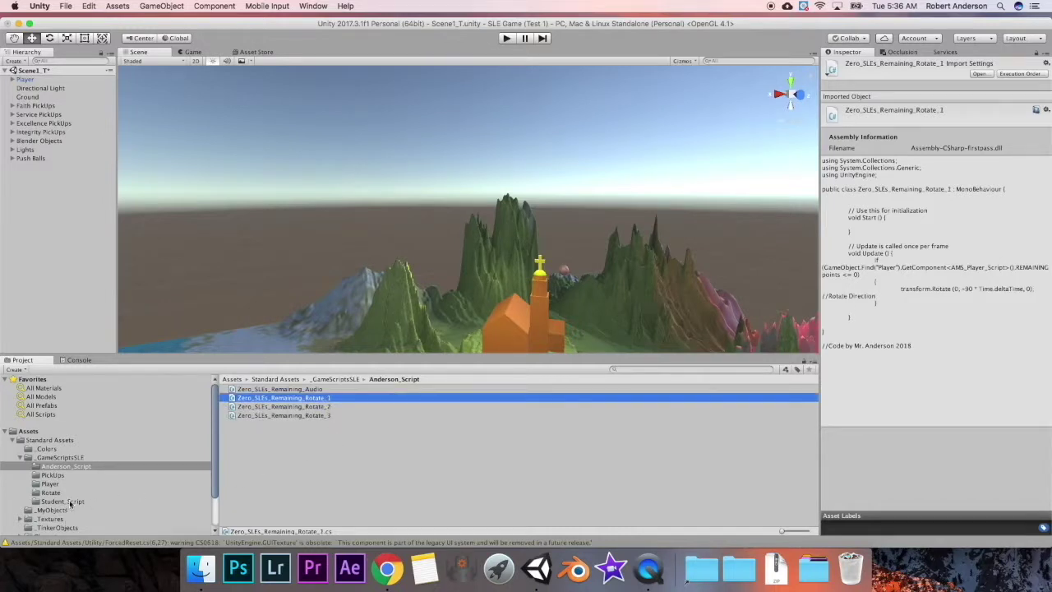
{"action": "left_click", "coordinate": [66, 501]}
{"action": "left_click", "coordinate": [251, 389]}
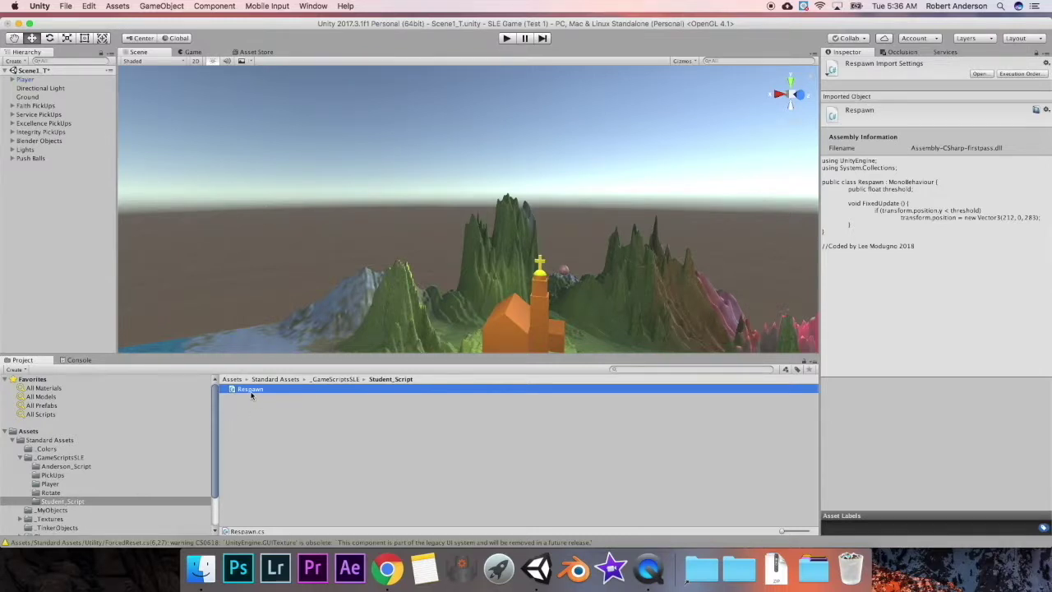
- Add the Respawn script component to the Player, searching 'res', leaving Threshold at 0
{"action": "left_click", "coordinate": [25, 79]}
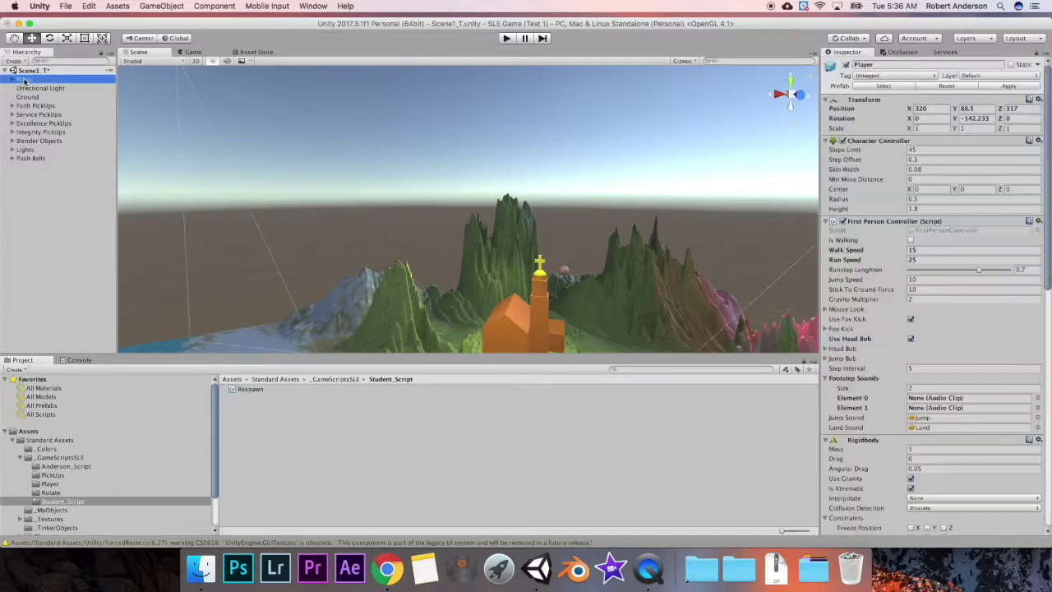
{"action": "scroll", "coordinate": [925, 382], "scroll_direction": "down", "scroll_amount": 10}
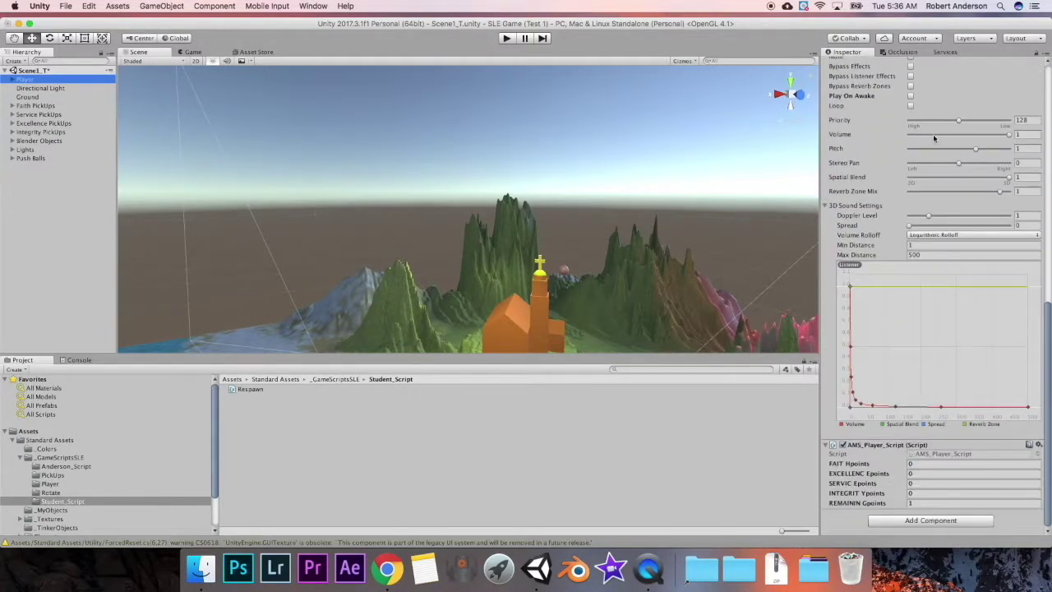
{"action": "left_click", "coordinate": [933, 520]}
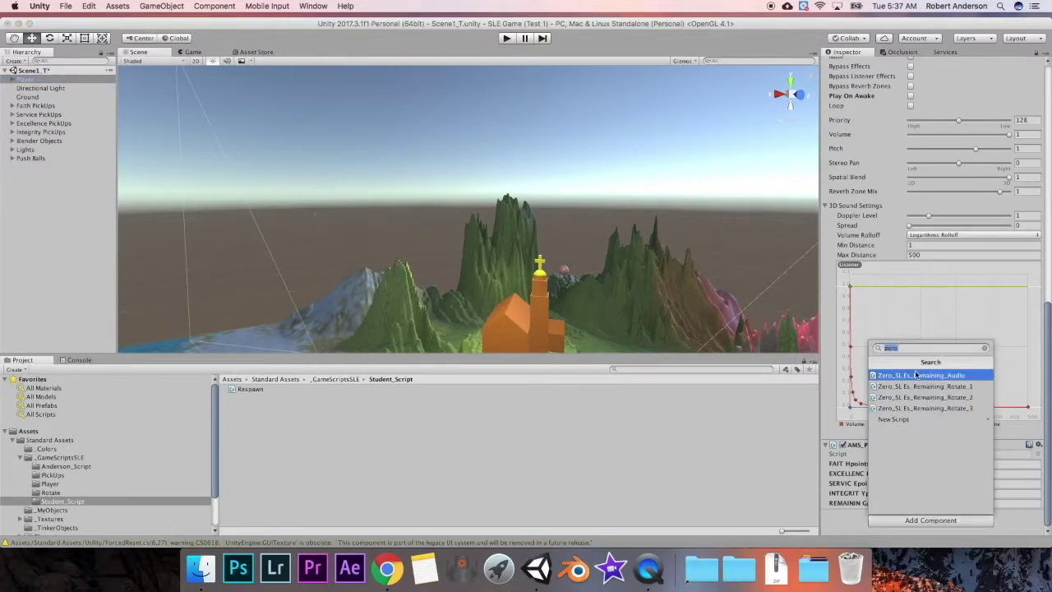
{"action": "key", "text": "BackSpace"}
{"action": "type", "text": "res"}
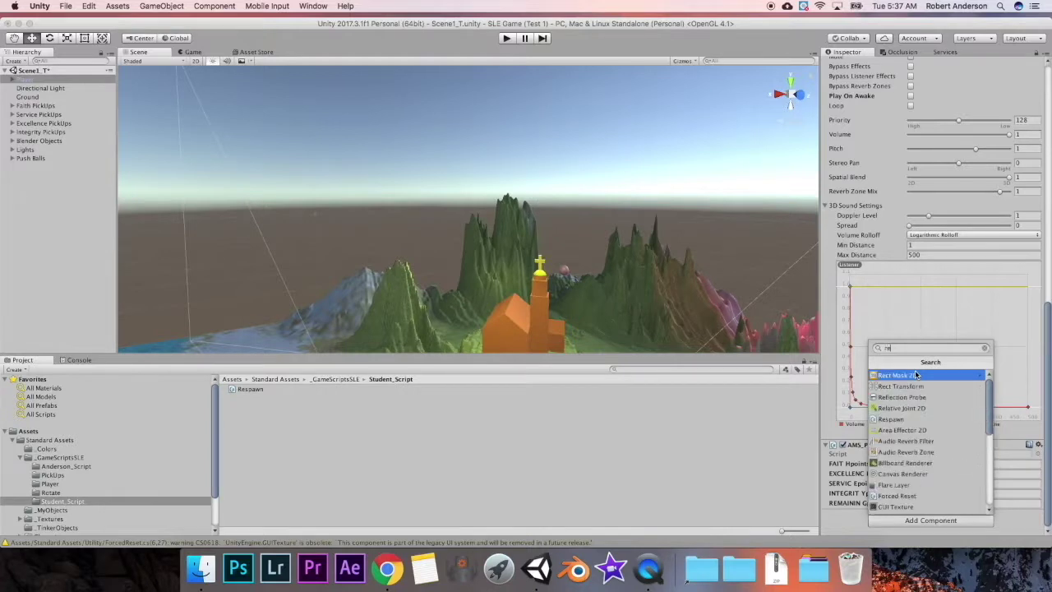
{"action": "left_click", "coordinate": [894, 375]}
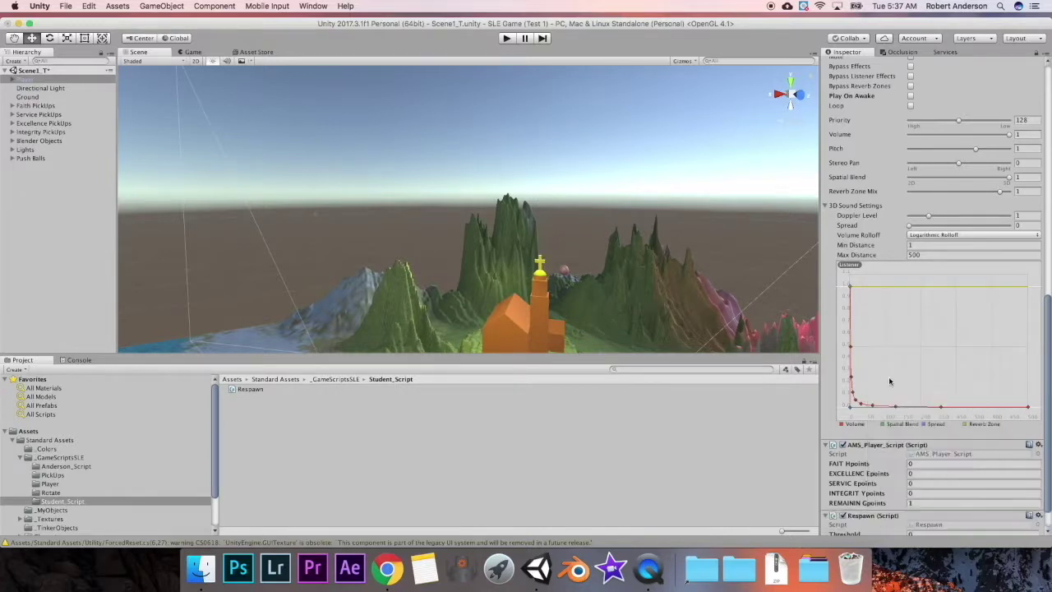
{"action": "scroll", "coordinate": [890, 477], "scroll_direction": "down", "scroll_amount": 2}
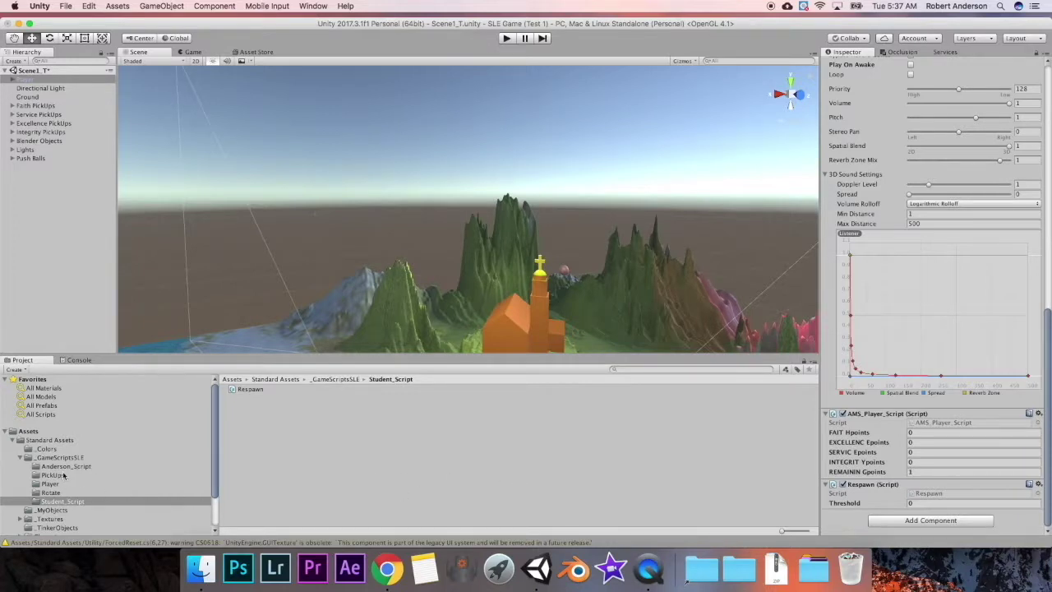
{"action": "left_click", "coordinate": [35, 199]}
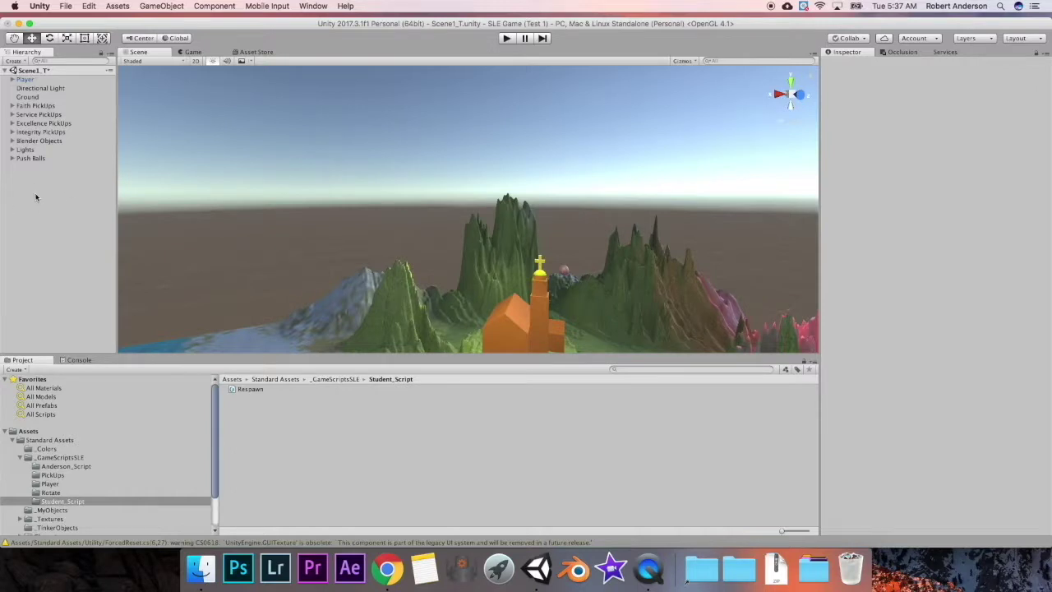
- Create an empty scene object and name it Audio
{"action": "right_click", "coordinate": [29, 197]}
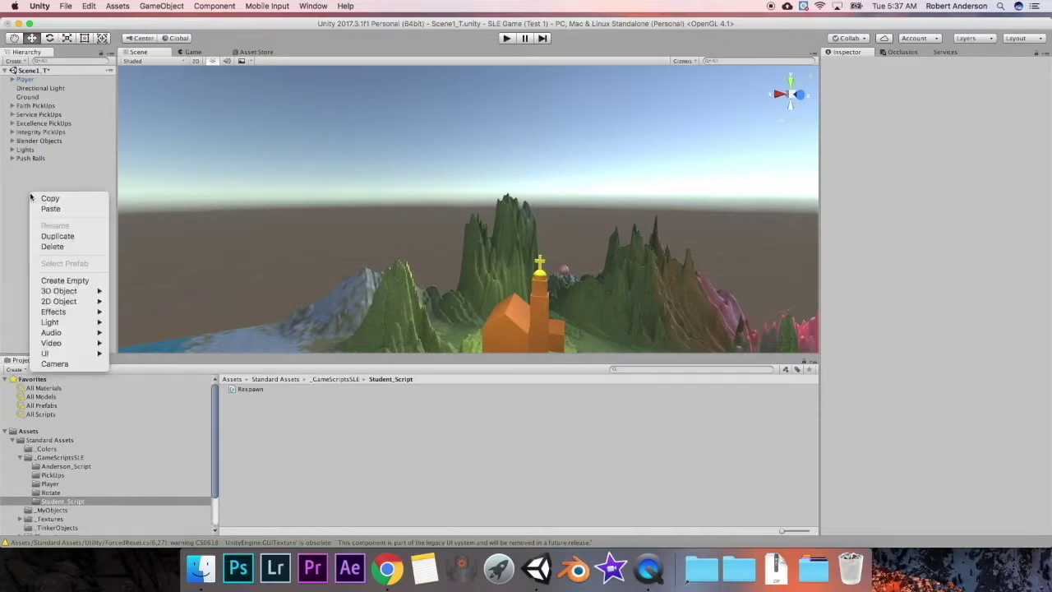
{"action": "left_click", "coordinate": [58, 282]}
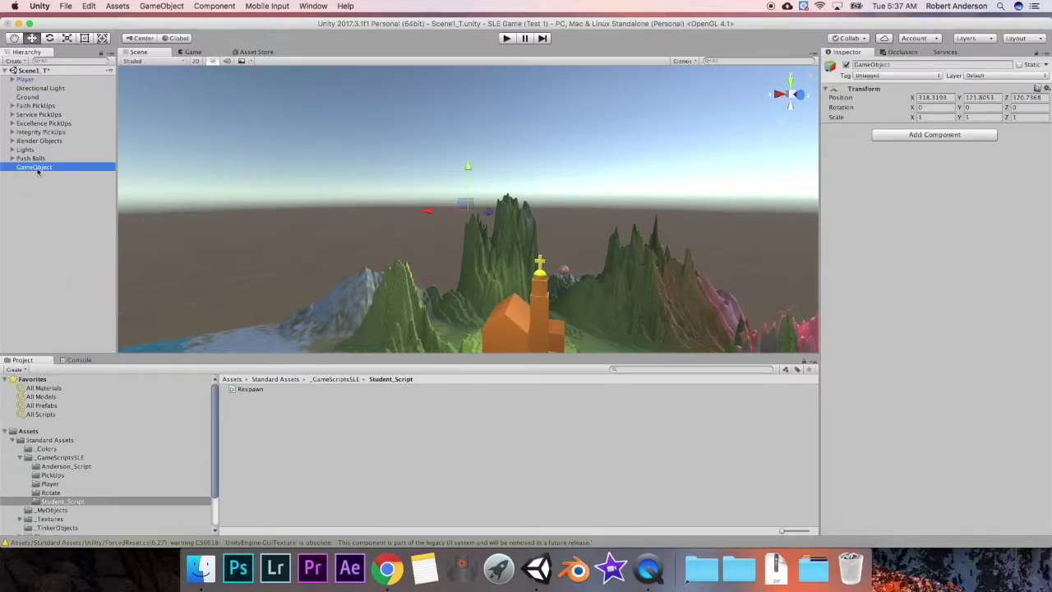
{"action": "left_click", "coordinate": [37, 168]}
{"action": "type", "text": "Audio"}
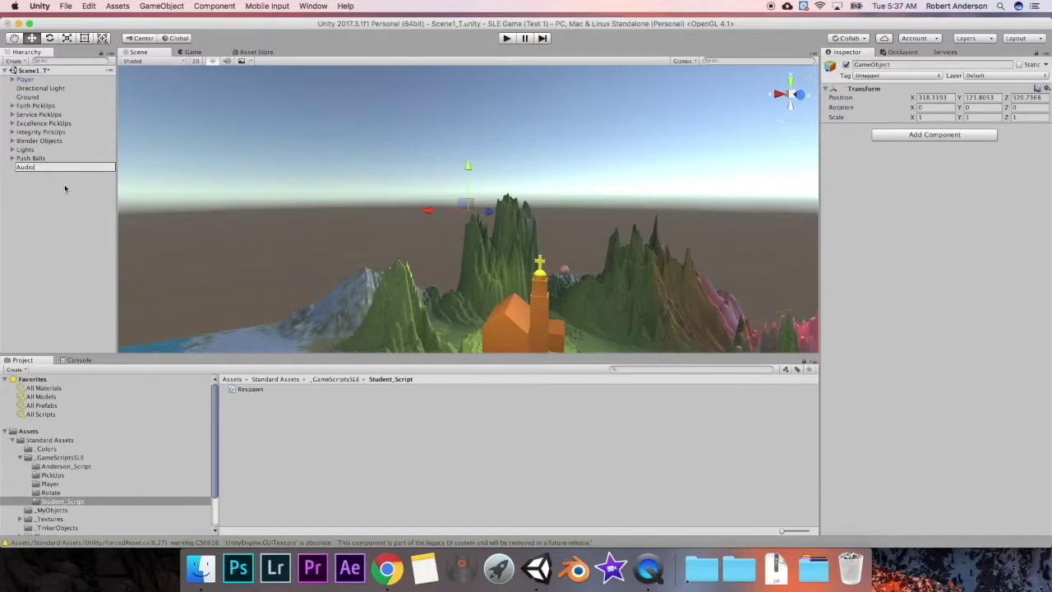
{"action": "key", "text": "Return"}
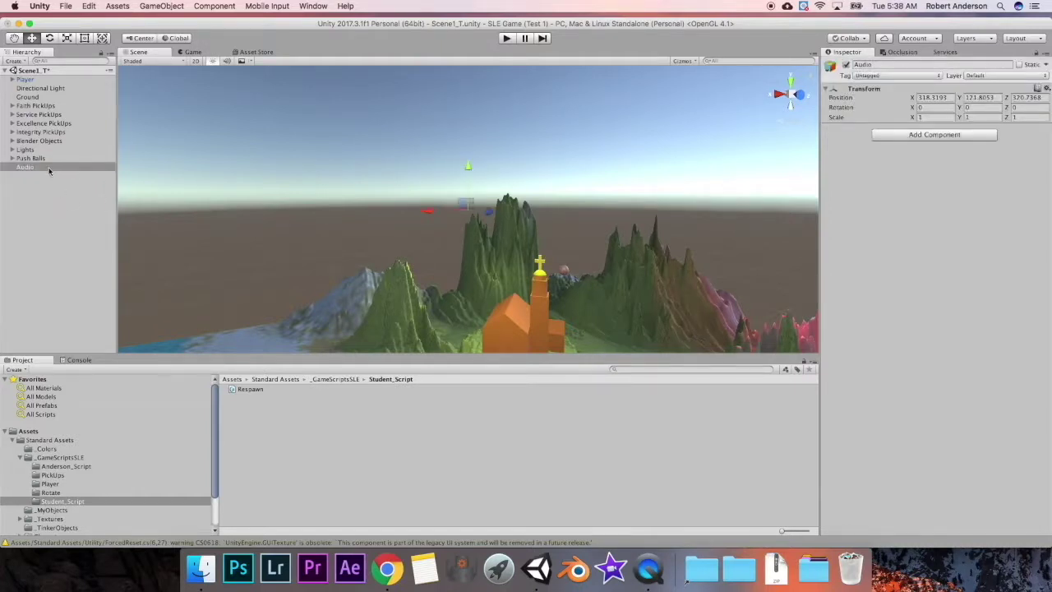
- Add an Audio Source component to the Audio object
{"action": "left_click", "coordinate": [48, 168]}
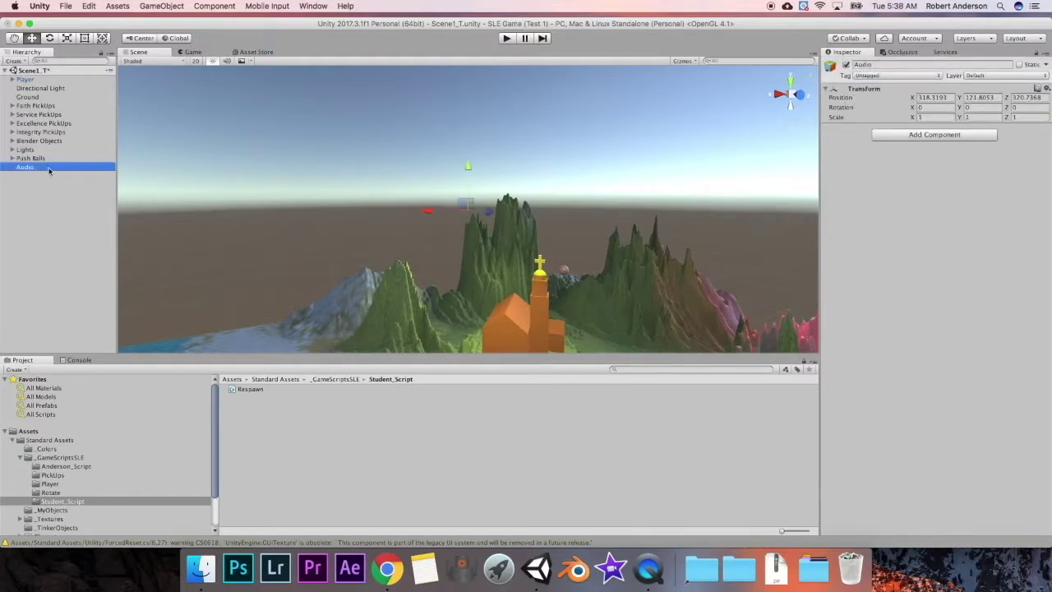
{"action": "left_click", "coordinate": [914, 136]}
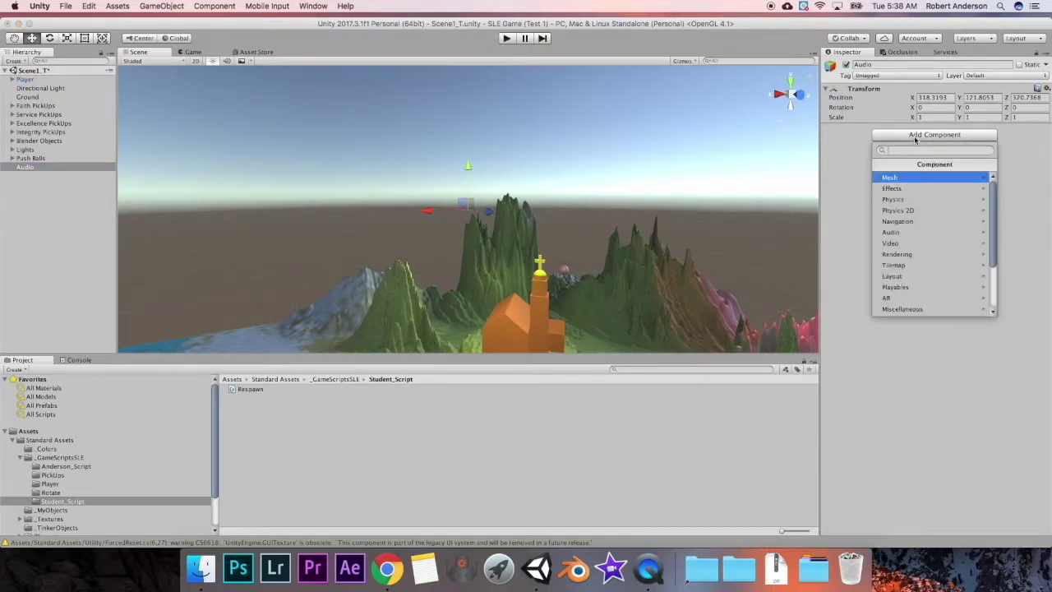
{"action": "type", "text": "audio"}
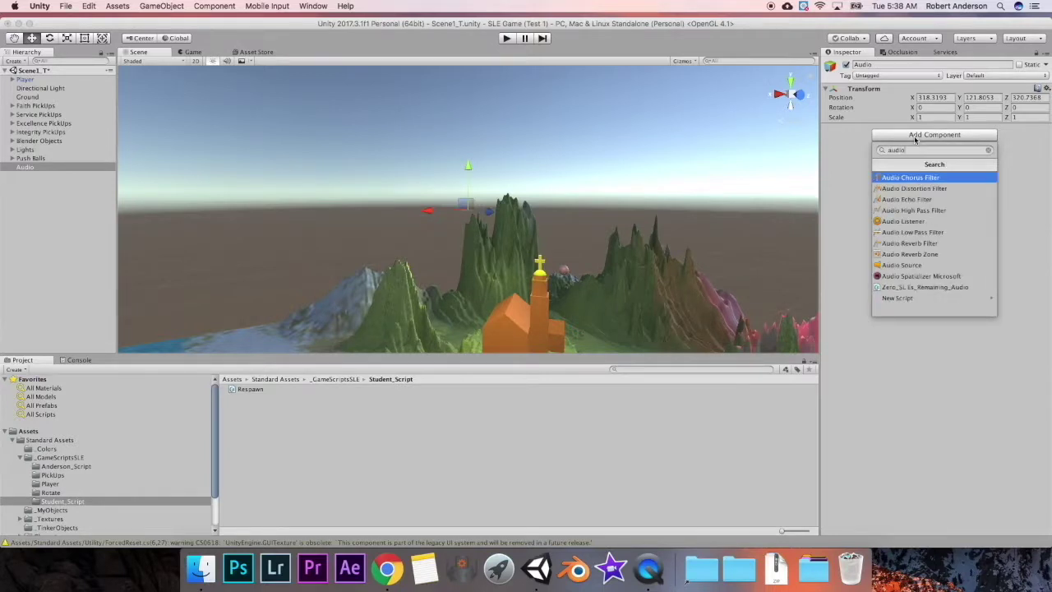
{"action": "left_click", "coordinate": [911, 265]}
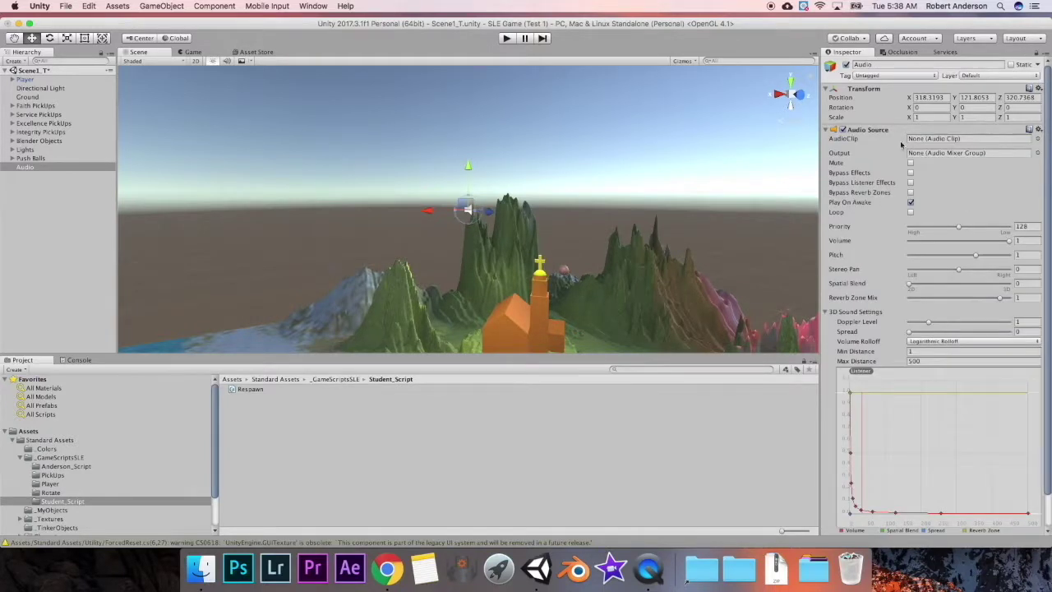
- Attach the Zero_SL_Es_Remaining_Audio script to the Audio object via a 'zer' component search
{"action": "scroll", "coordinate": [914, 286], "scroll_direction": "down", "scroll_amount": 2}
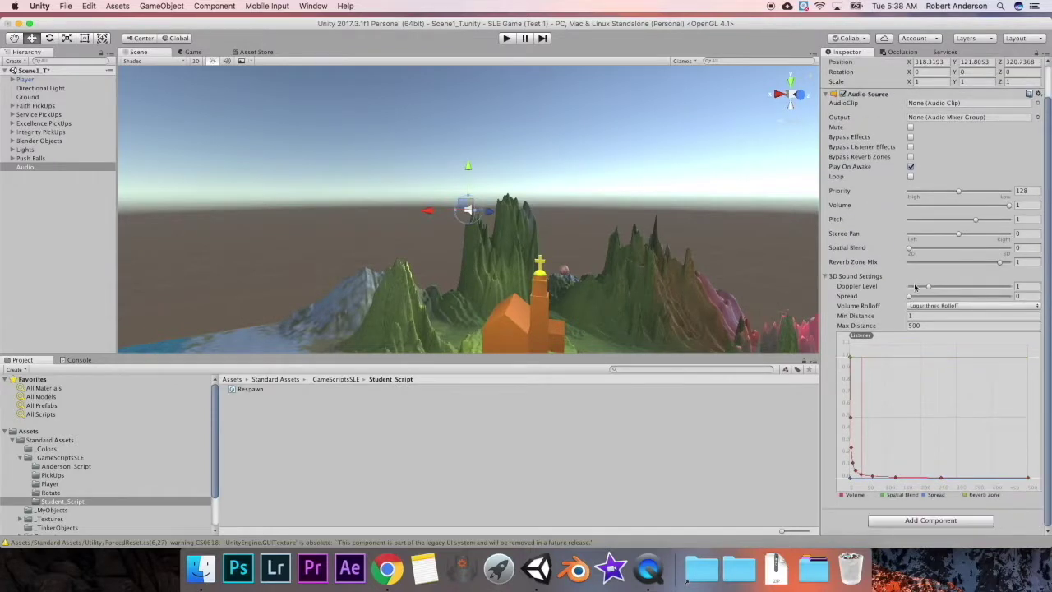
{"action": "left_click", "coordinate": [937, 521]}
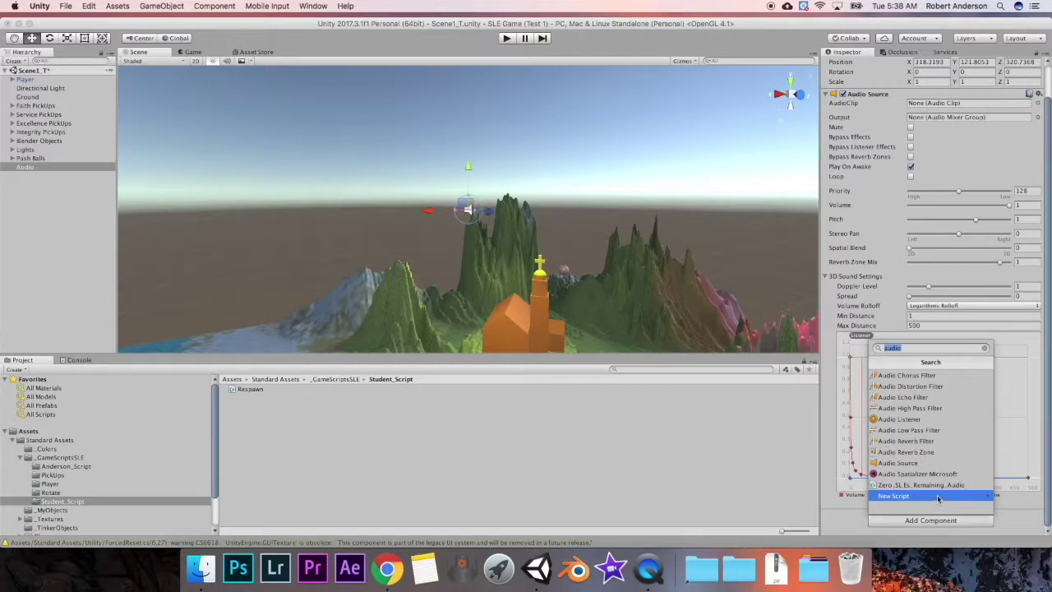
{"action": "key", "text": "BackSpace"}
{"action": "type", "text": "z"}
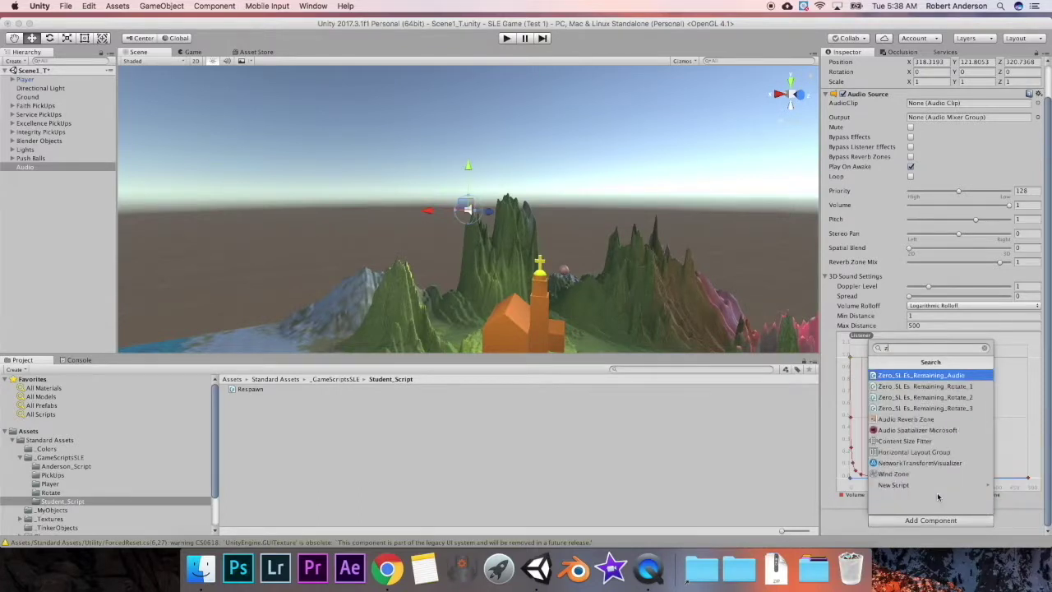
{"action": "type", "text": "er"}
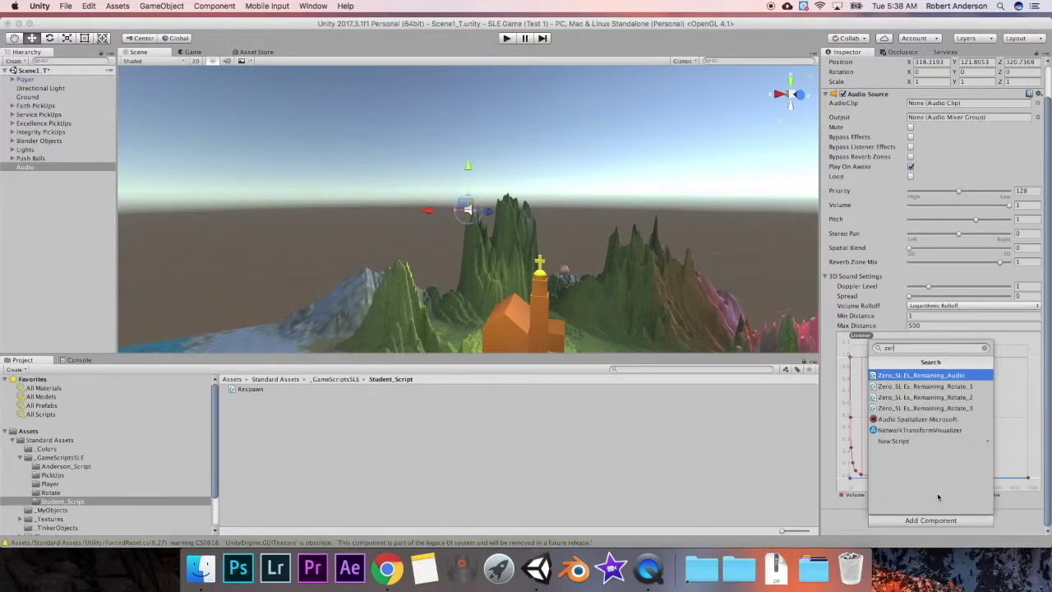
{"action": "left_click", "coordinate": [959, 378]}
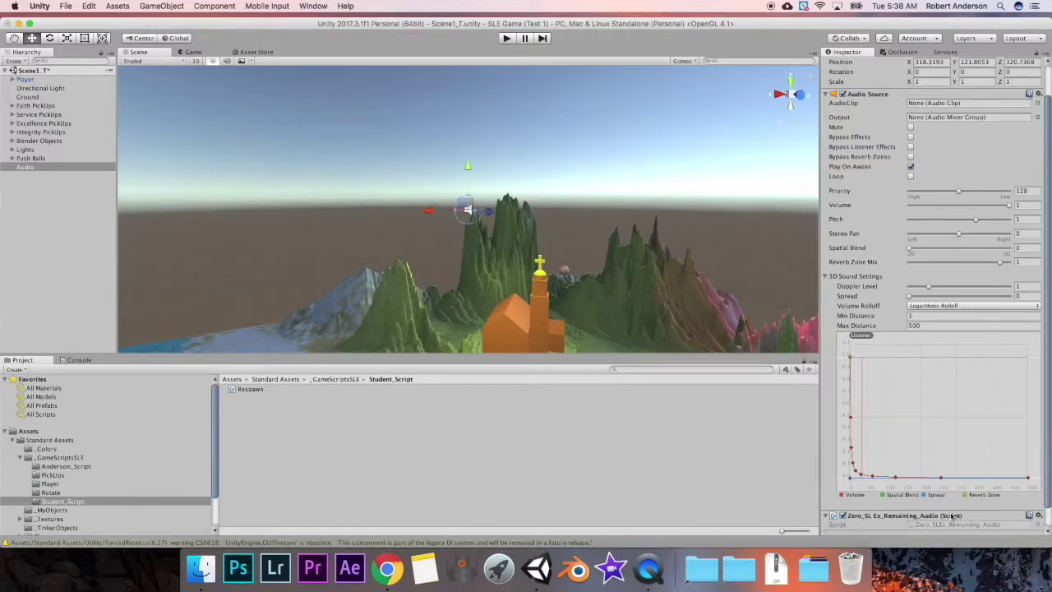
{"action": "scroll", "coordinate": [920, 472], "scroll_direction": "up", "scroll_amount": 2}
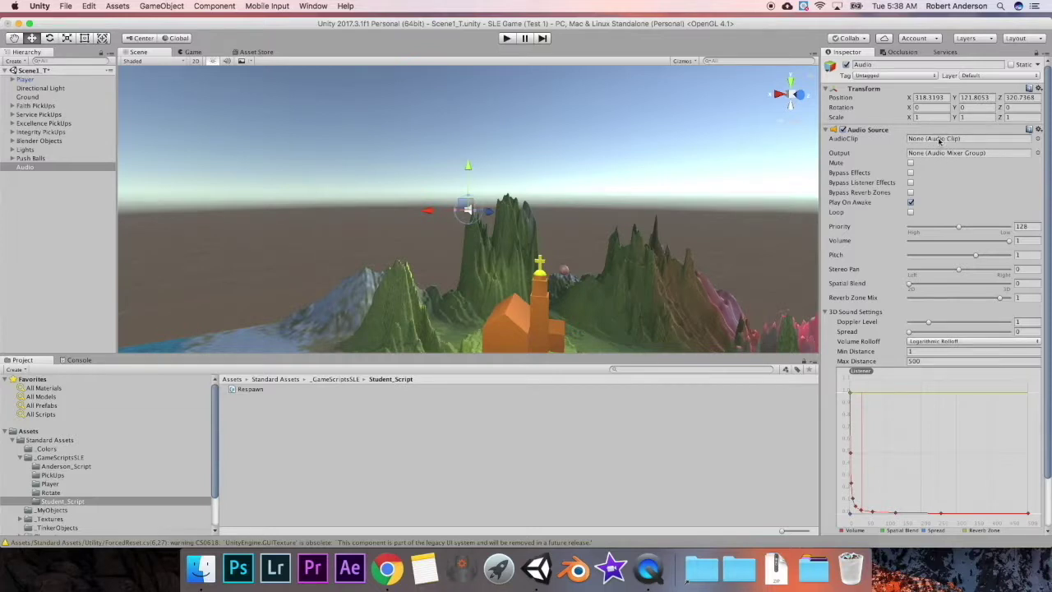
- Drag the _Sounds folder from SLE GAME SETUP into Standard Assets, then restore the Unity window
{"action": "left_click", "coordinate": [51, 440]}
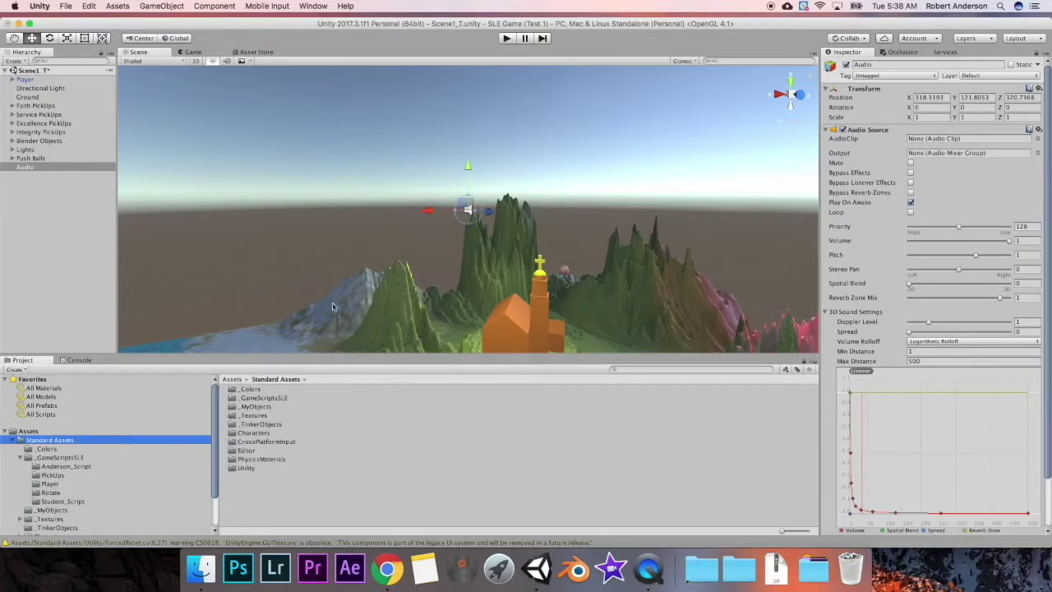
{"action": "left_click_drag", "start_coordinate": [728, 25], "coordinate": [728, 97]}
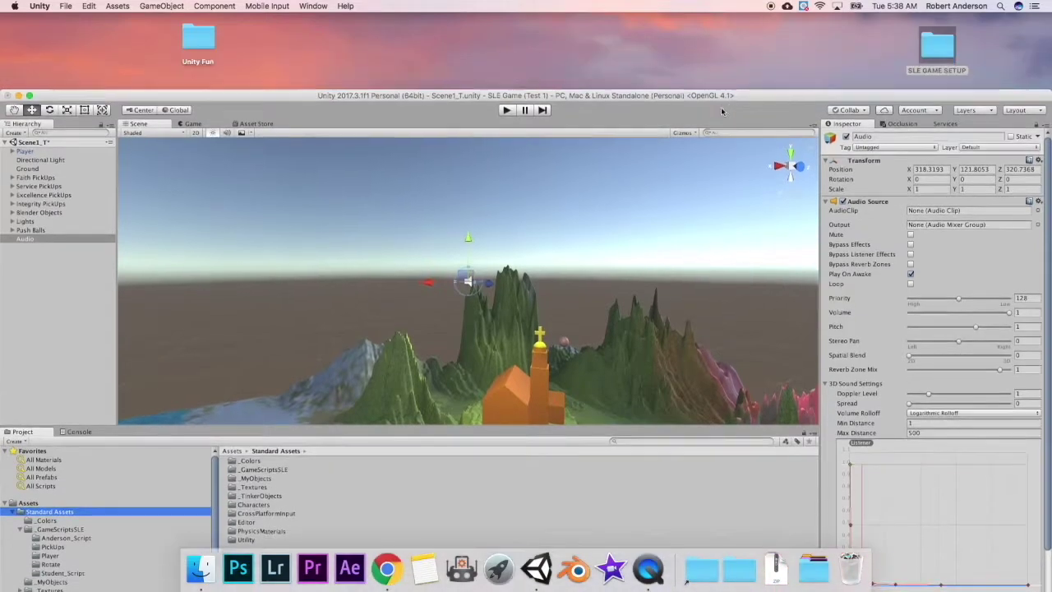
{"action": "double_click", "coordinate": [936, 49]}
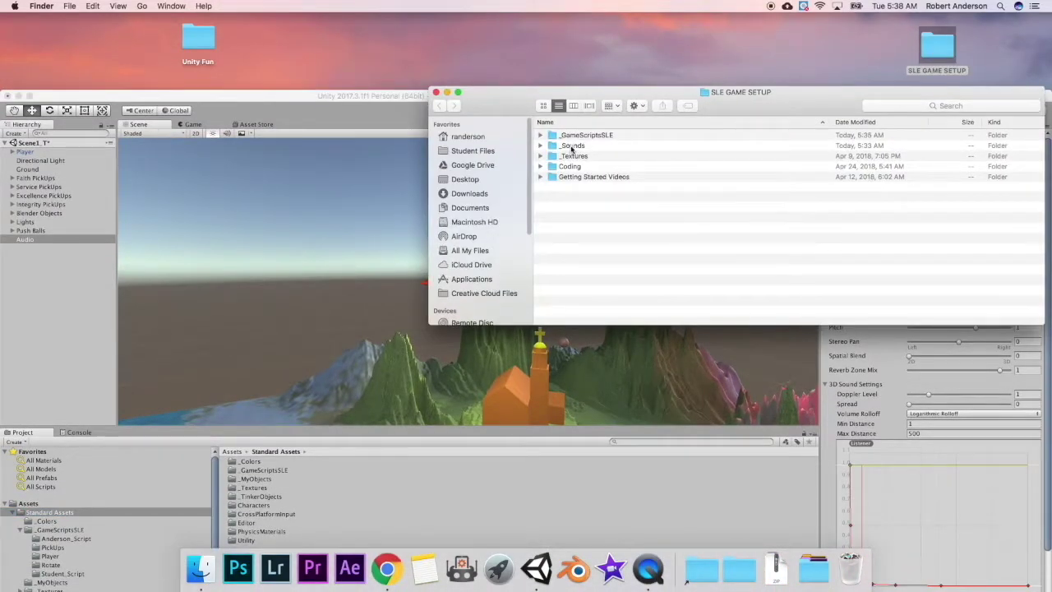
{"action": "left_click", "coordinate": [575, 148]}
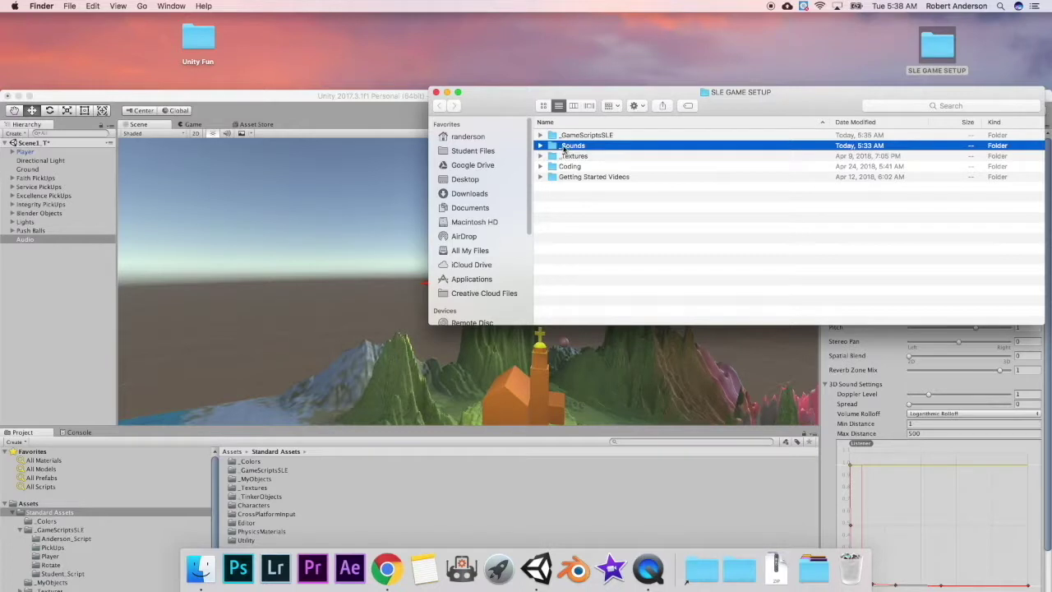
{"action": "left_click_drag", "start_coordinate": [565, 148], "coordinate": [719, 548]}
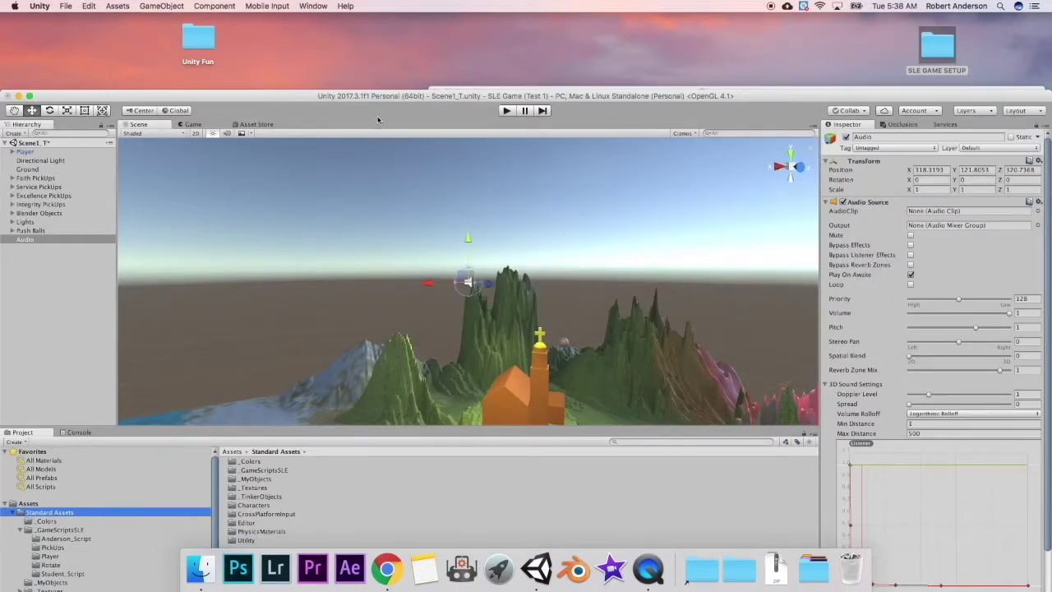
{"action": "left_click_drag", "start_coordinate": [383, 100], "coordinate": [386, 37]}
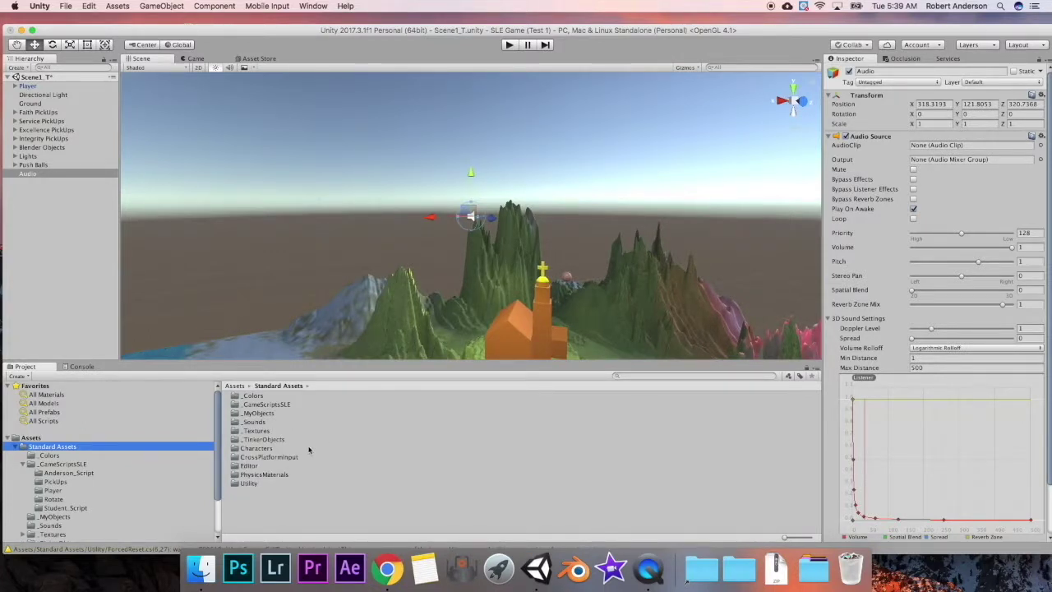
- Open _Sounds, preview the congratulations and Music clips, then reselect the Audio object
{"action": "left_click", "coordinate": [255, 422]}
{"action": "double_click", "coordinate": [263, 423]}
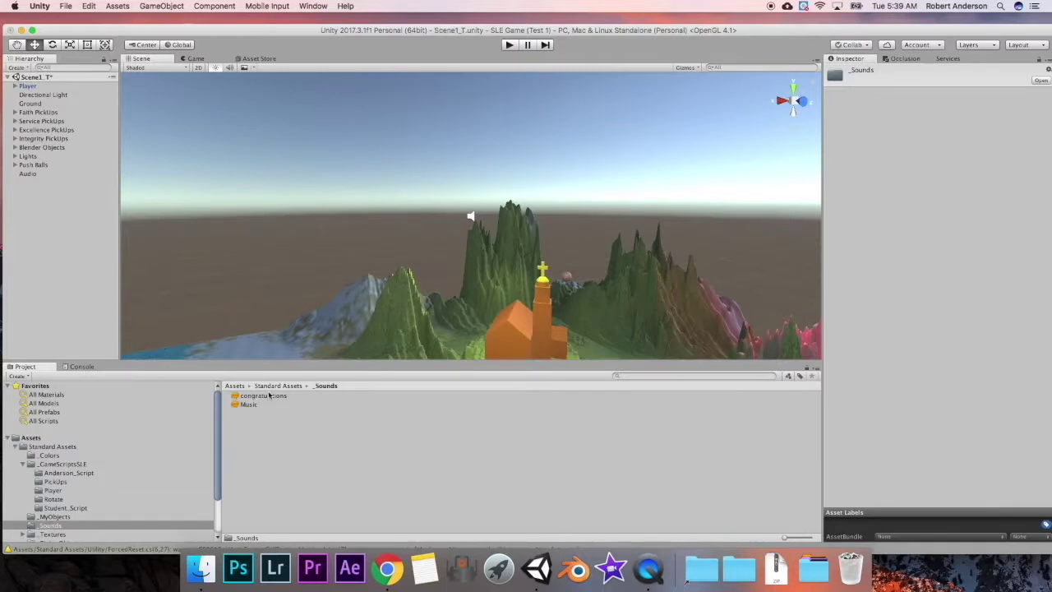
{"action": "left_click", "coordinate": [270, 395]}
{"action": "left_click", "coordinate": [260, 405]}
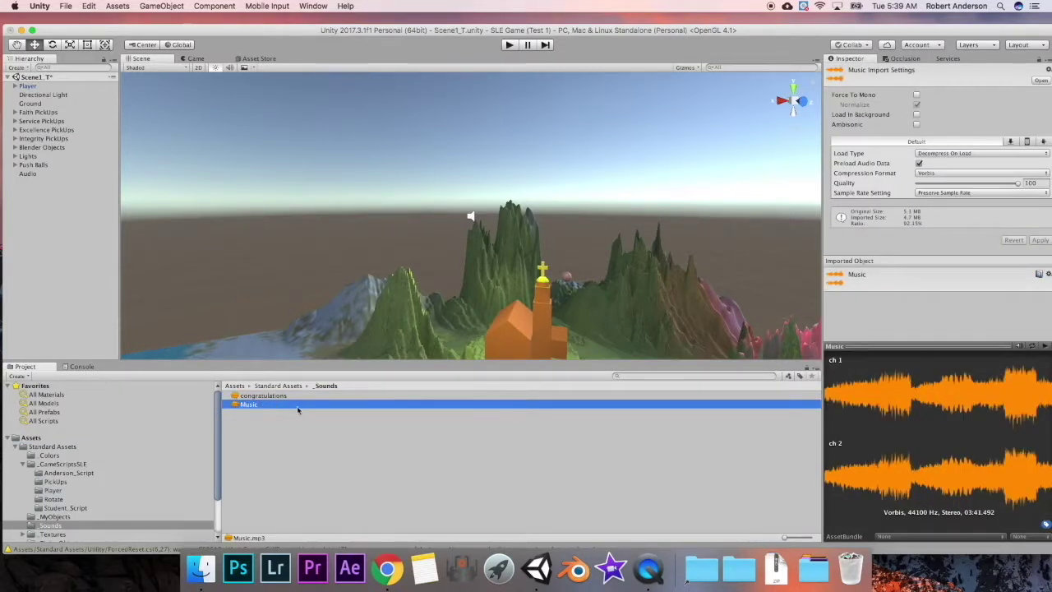
{"action": "left_click", "coordinate": [274, 404]}
{"action": "left_click", "coordinate": [274, 398]}
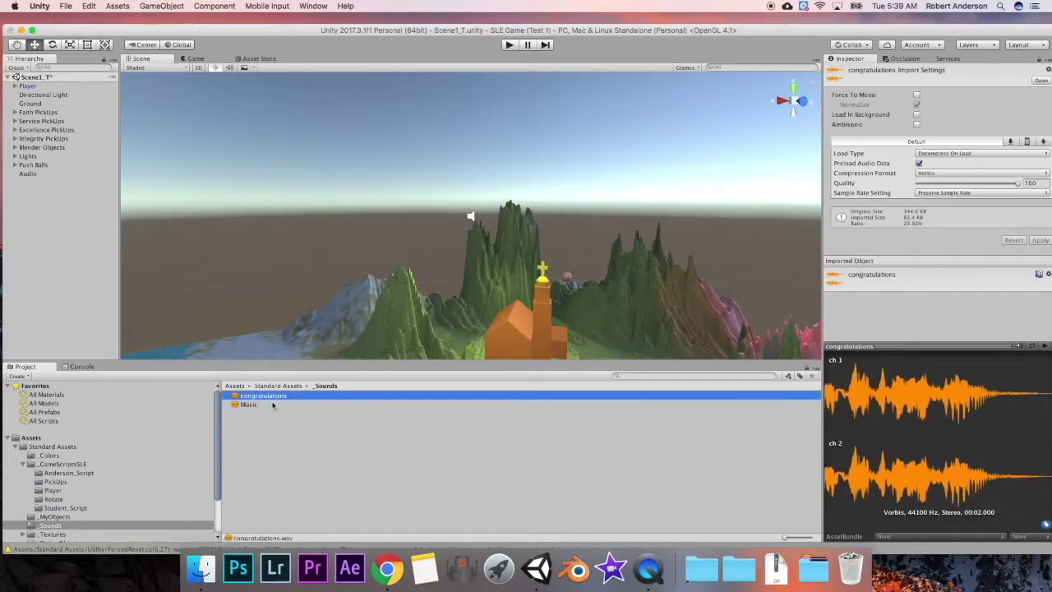
{"action": "left_click", "coordinate": [273, 404]}
{"action": "scroll", "coordinate": [153, 305], "scroll_direction": "up", "scroll_amount": 3}
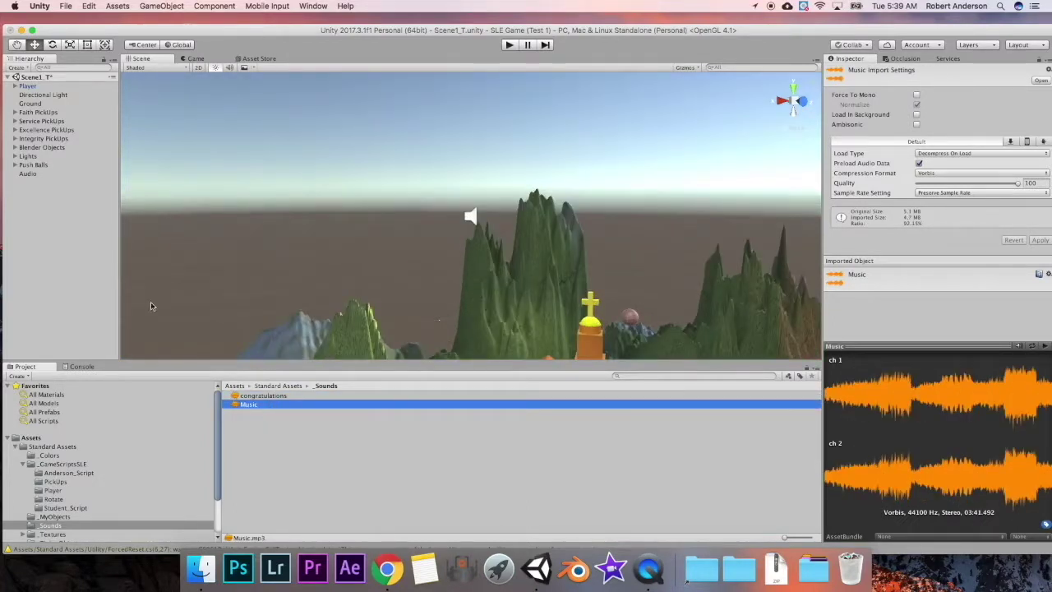
{"action": "left_click", "coordinate": [29, 174]}
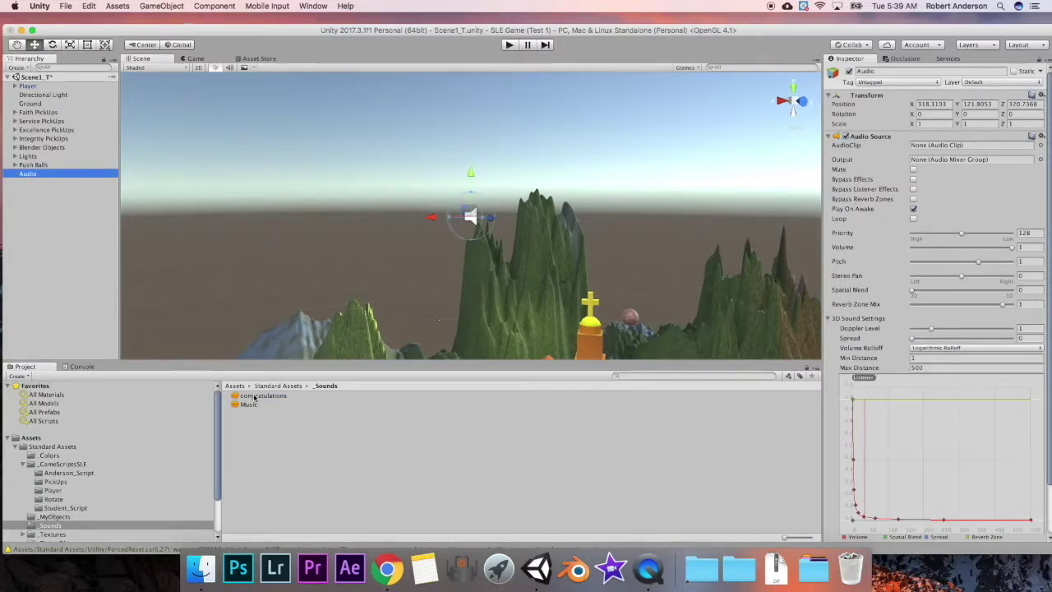
- Assign the Music clip to the Audio Source and turn off Play On Awake
{"action": "left_click_drag", "start_coordinate": [250, 405], "coordinate": [943, 148]}
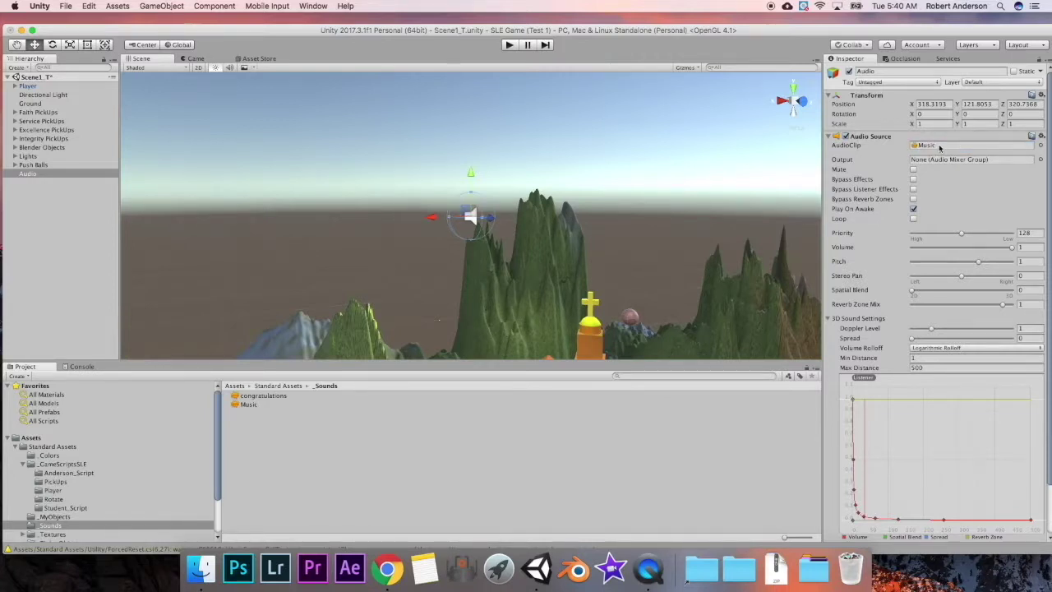
{"action": "left_click", "coordinate": [913, 209]}
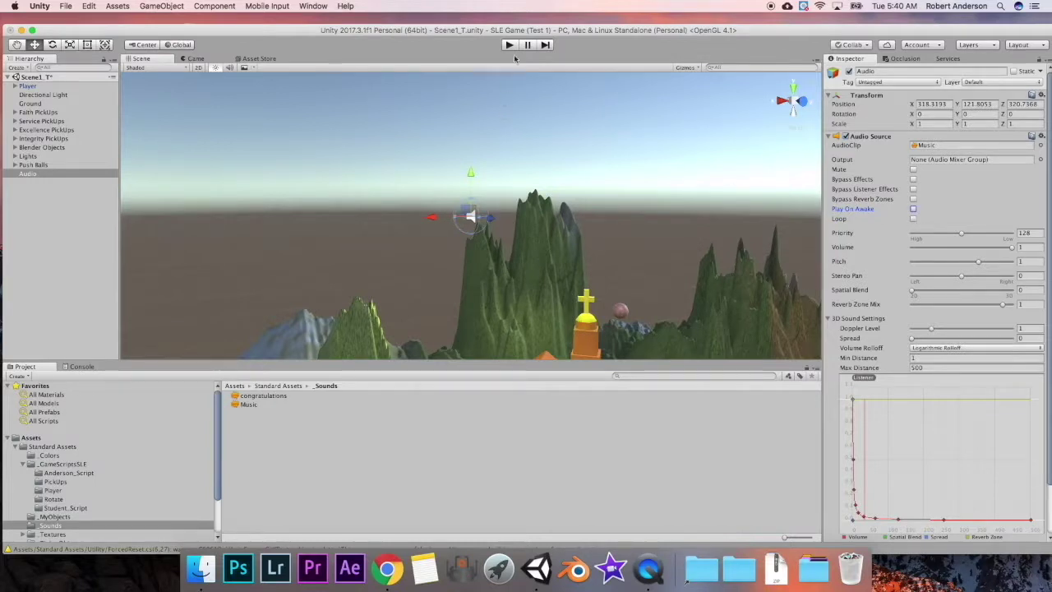
{"action": "left_click_drag", "start_coordinate": [345, 156], "coordinate": [213, 162], "text": "alt"}
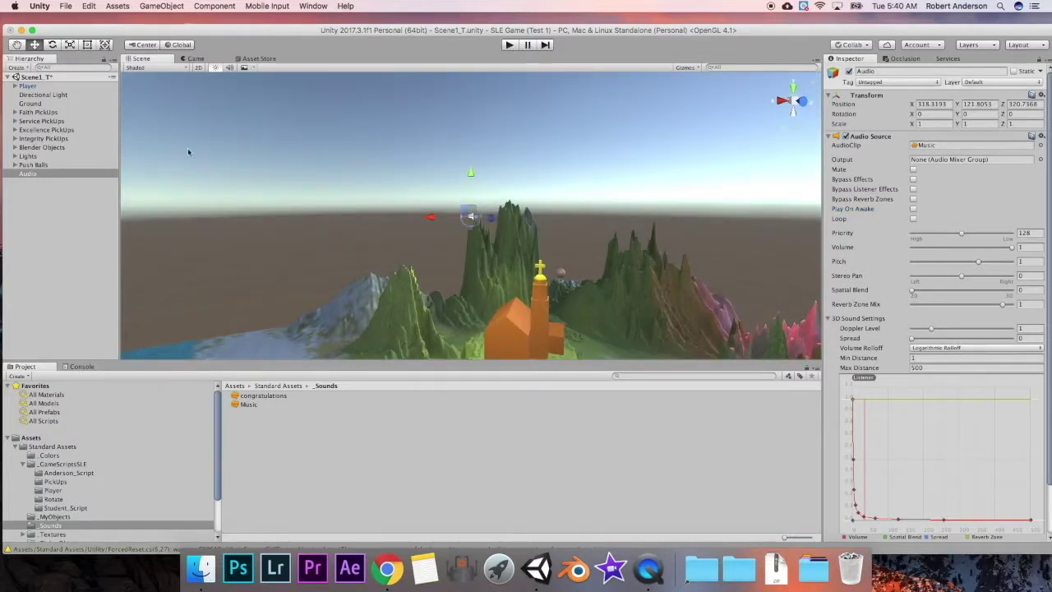
- Set the Player's AMS_Player_Script REMAINING points to 1 and run the game to test
{"action": "left_click", "coordinate": [25, 86]}
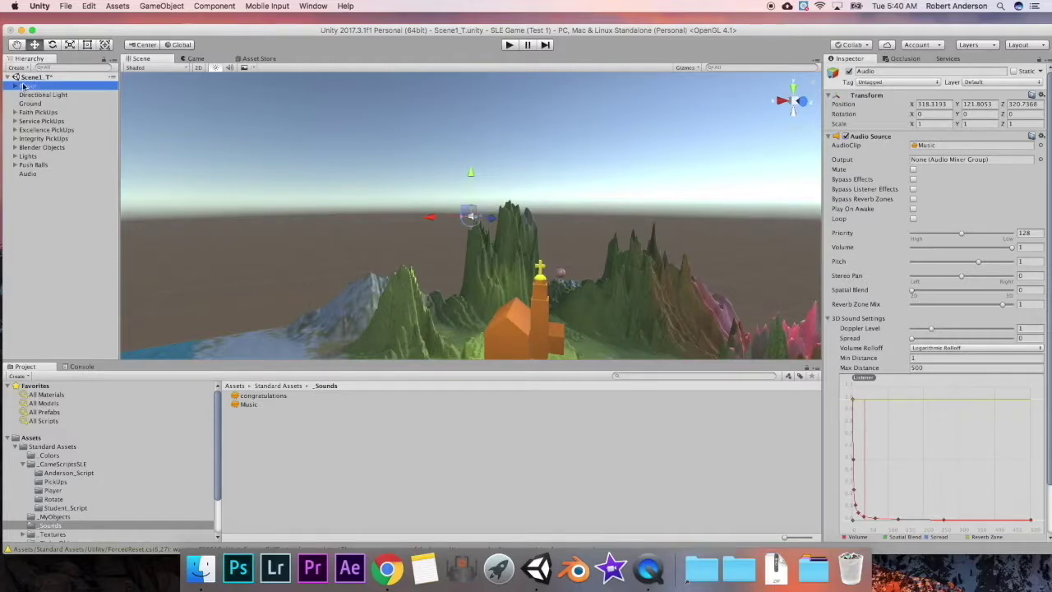
{"action": "scroll", "coordinate": [953, 299], "scroll_direction": "down", "scroll_amount": 10}
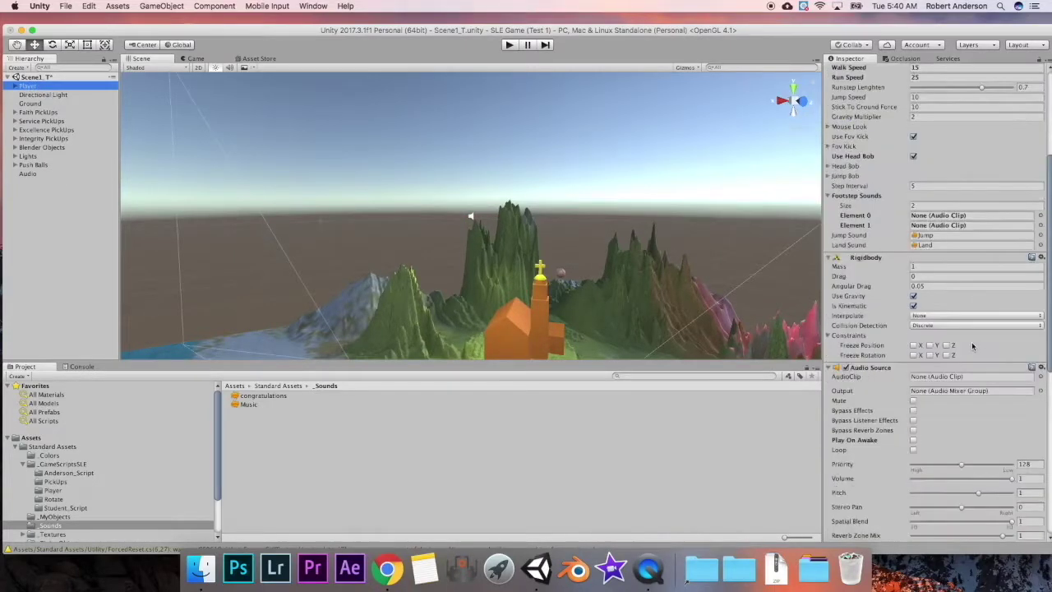
{"action": "left_click", "coordinate": [924, 478]}
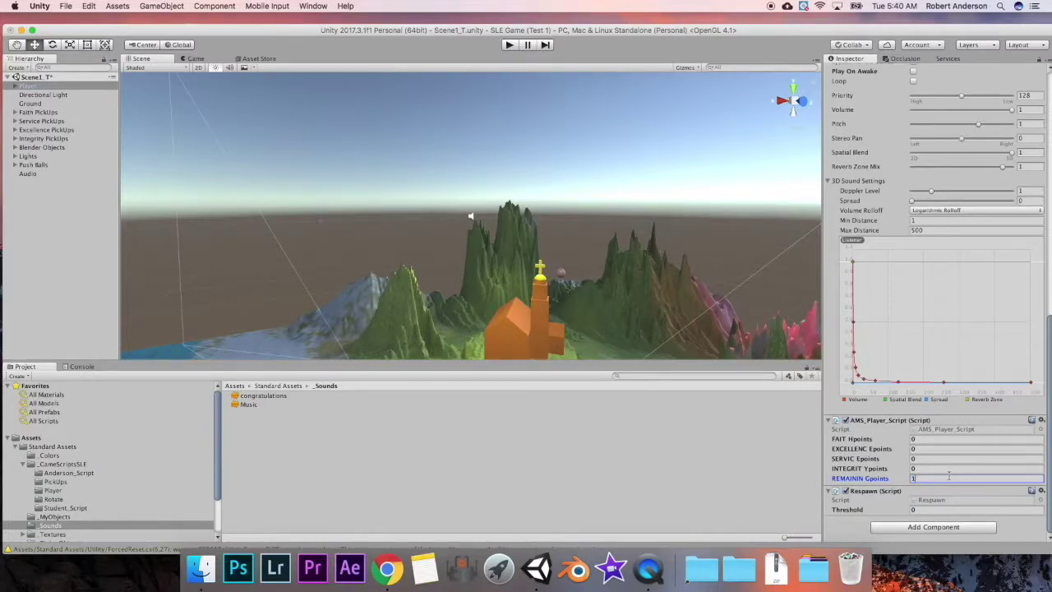
{"action": "left_click", "coordinate": [509, 46]}
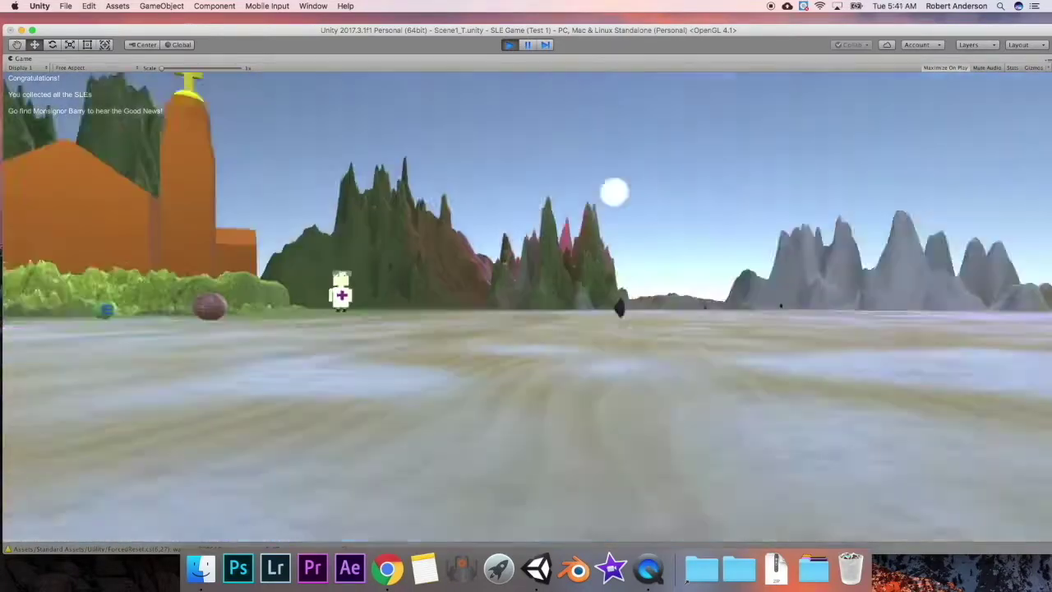
- Test respawning in Play mode, then stop and list the Standard Assets folders
{"action": "key", "text": "super+p"}
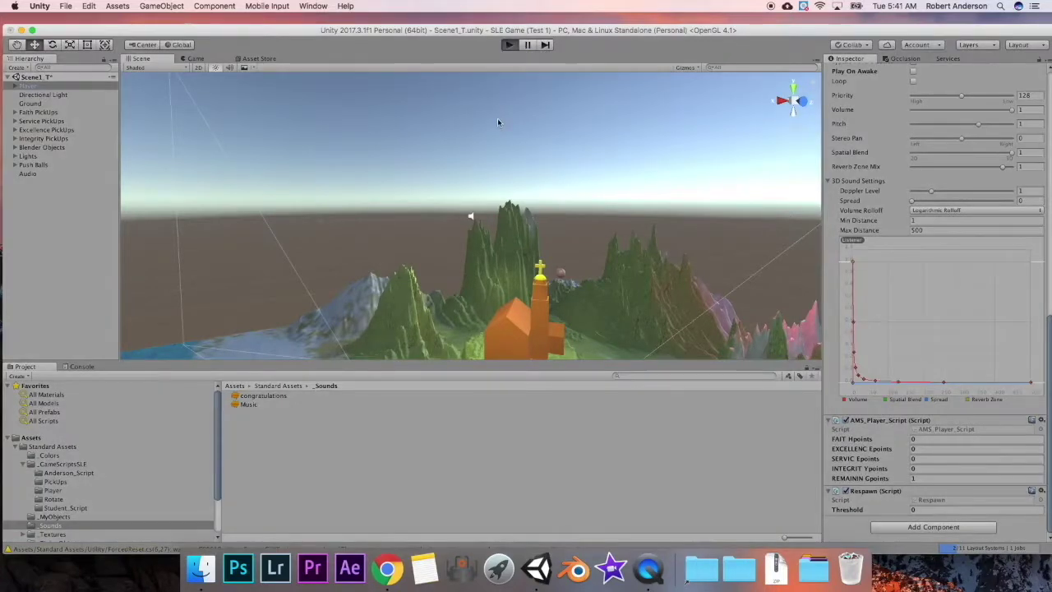
{"action": "key", "text": "super+p"}
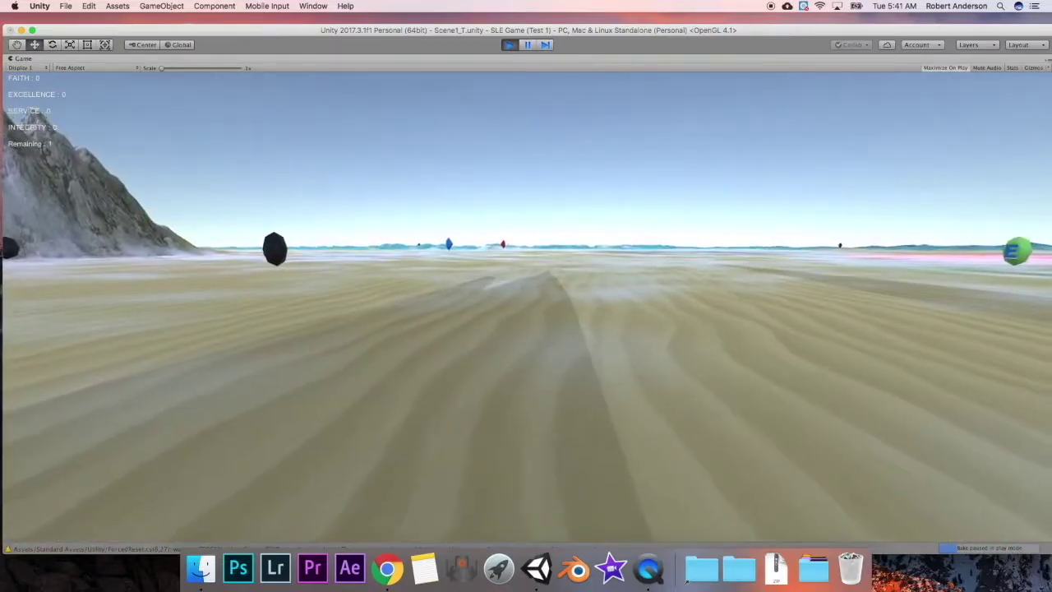
{"action": "key", "text": "super+p"}
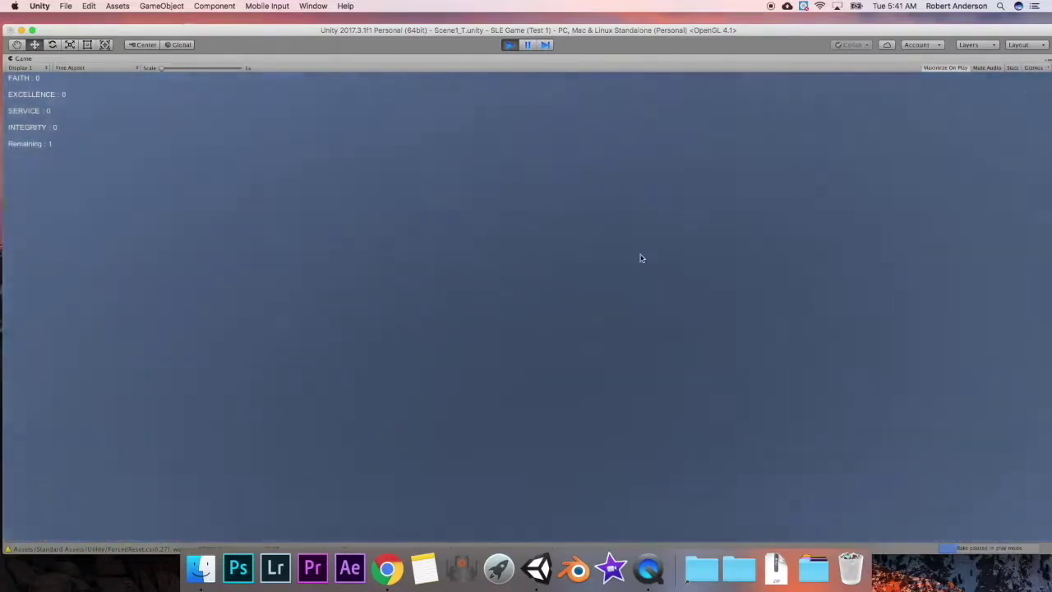
{"action": "left_click", "coordinate": [53, 446]}
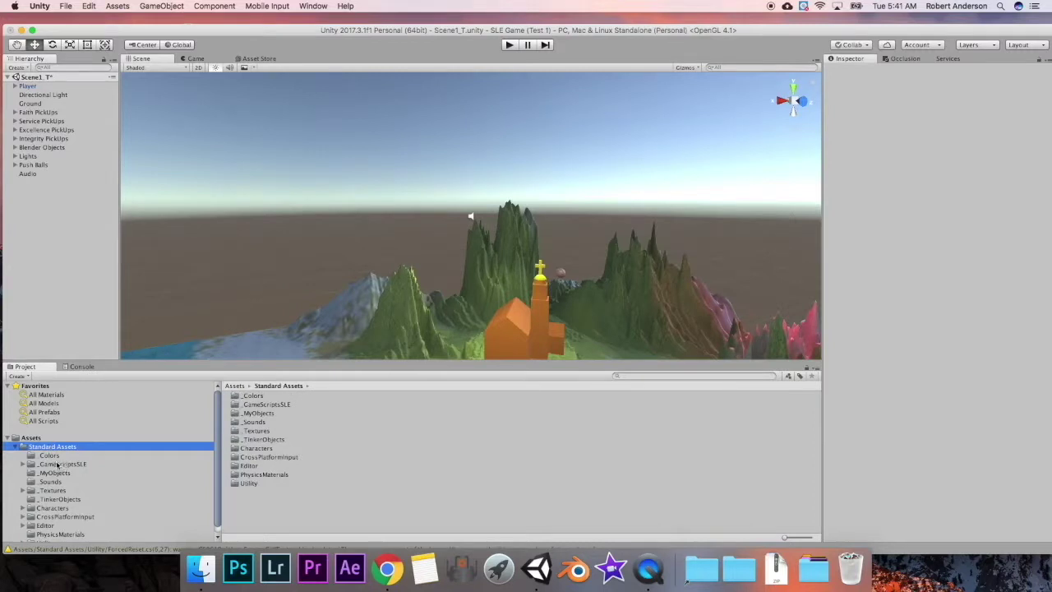
- Preview the code of the Rotate_1 through Rotate_3 scripts in _GameScriptsSLE > Anderson_Script
{"action": "left_click", "coordinate": [74, 464]}
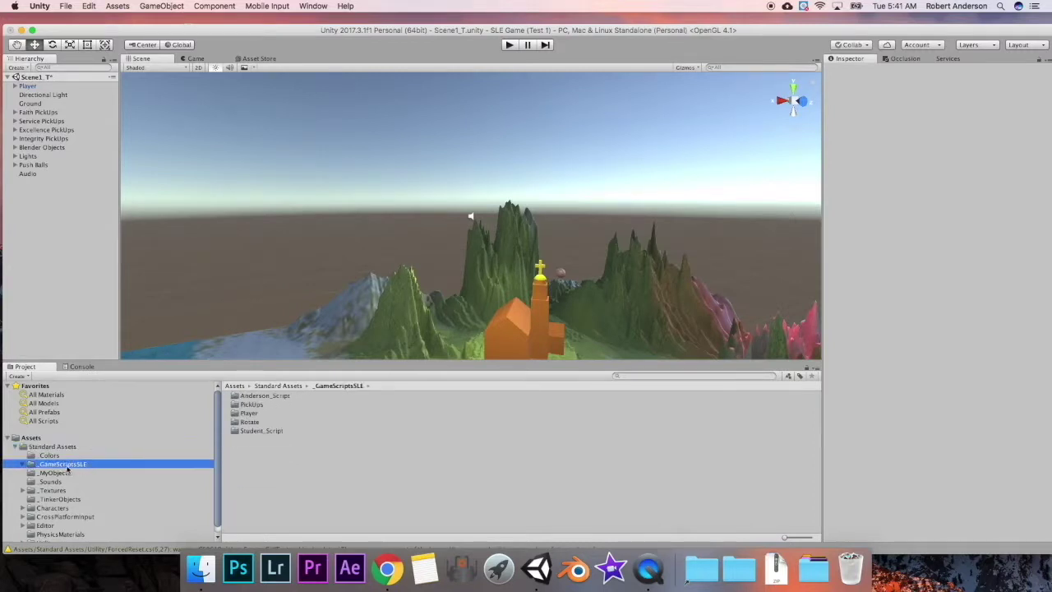
{"action": "double_click", "coordinate": [265, 395]}
{"action": "left_click", "coordinate": [287, 405]}
{"action": "key", "text": "Down"}
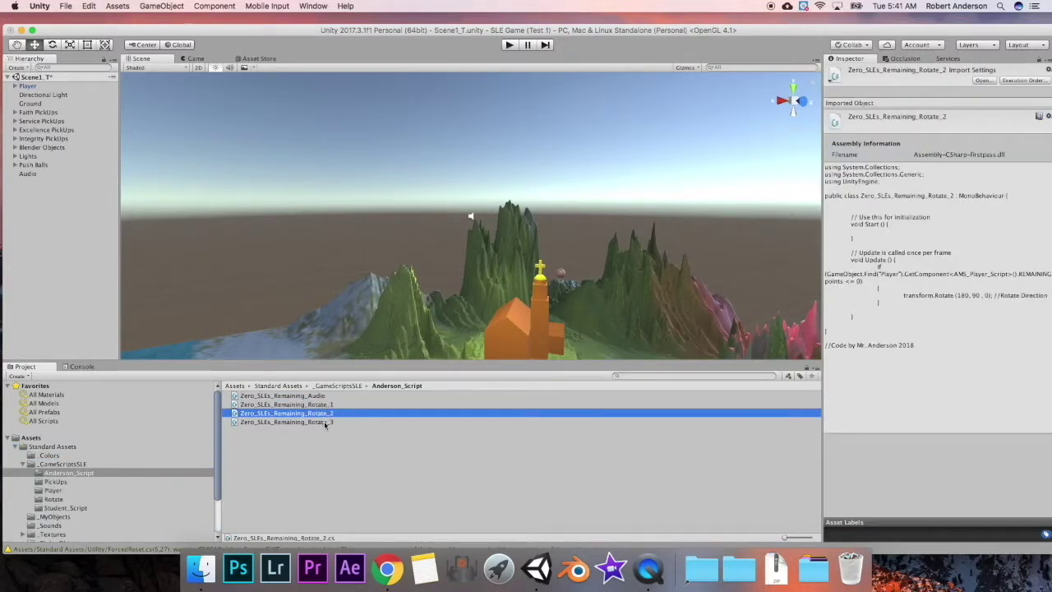
{"action": "key", "text": "Down"}
{"action": "key", "text": "Up"}
{"action": "key", "text": "Up"}
{"action": "key", "text": "Down"}
{"action": "key", "text": "Down"}
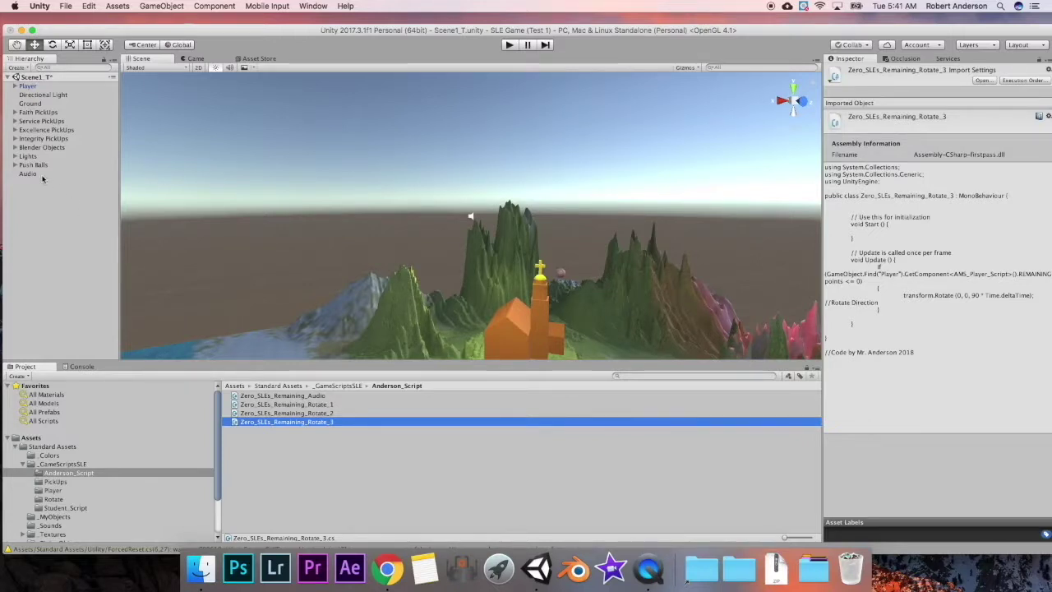
{"action": "left_click", "coordinate": [16, 156]}
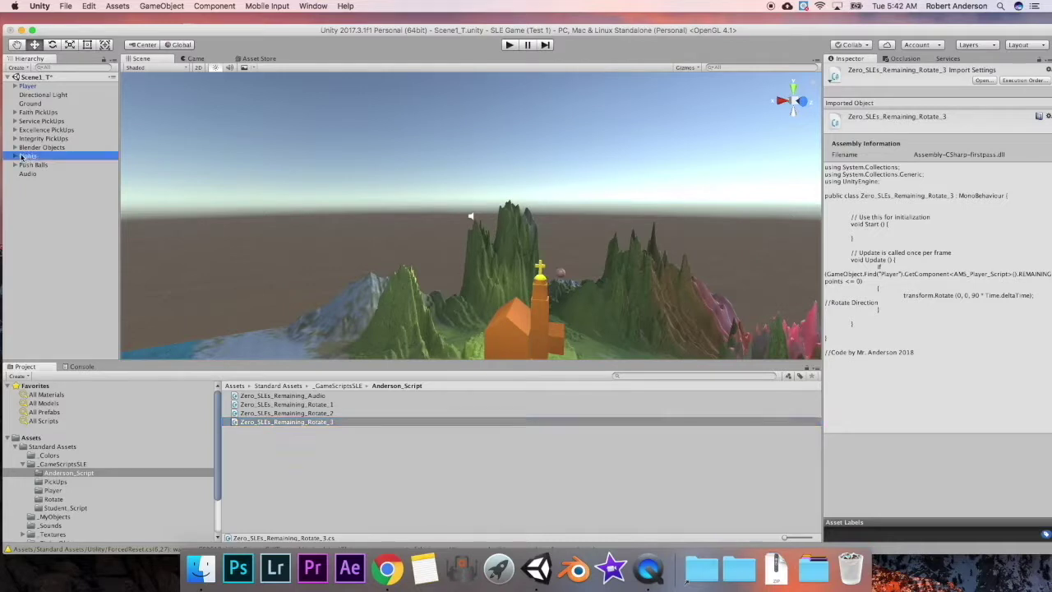
- Add the Zero_SLEs_Remaining_Rotate_3 script to all seven spotlights, Spotlight through Spotlight (6)
{"action": "left_click", "coordinate": [14, 156]}
{"action": "scroll", "coordinate": [601, 275], "scroll_direction": "up", "scroll_amount": 3}
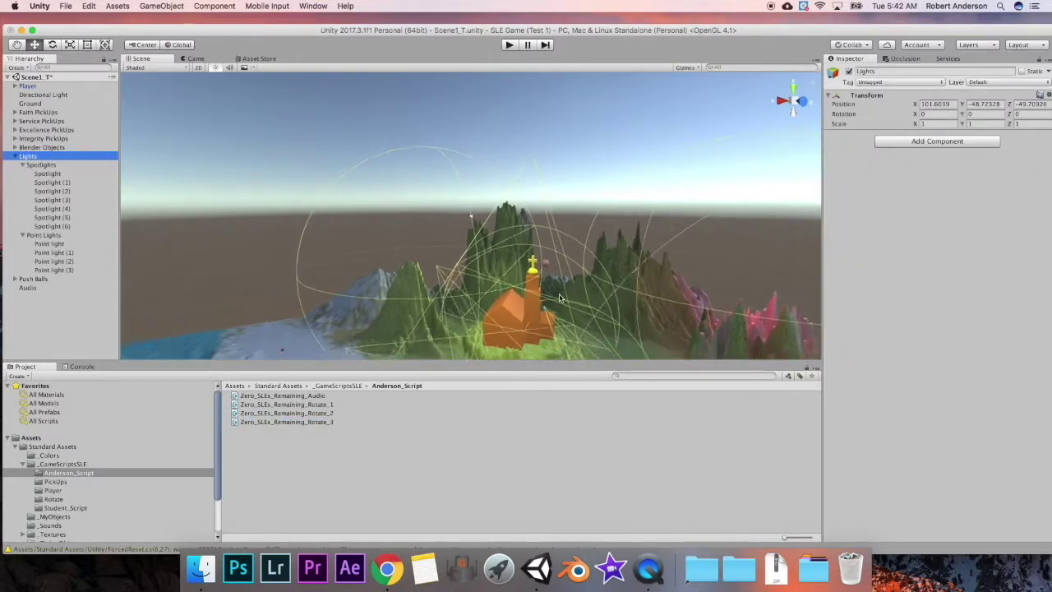
{"action": "left_click", "coordinate": [49, 173]}
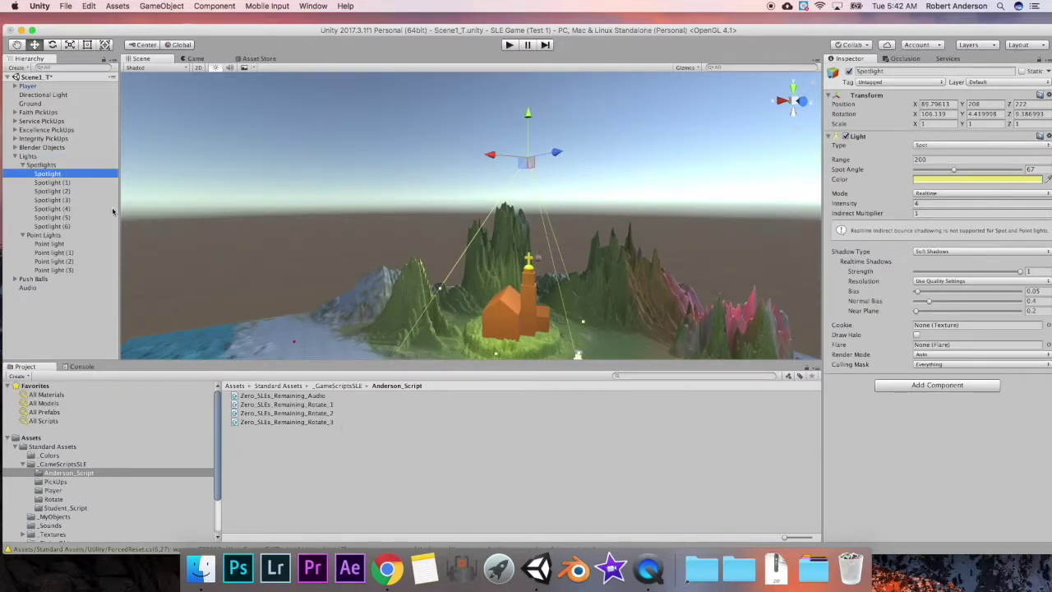
{"action": "left_click", "coordinate": [70, 227], "text": "shift"}
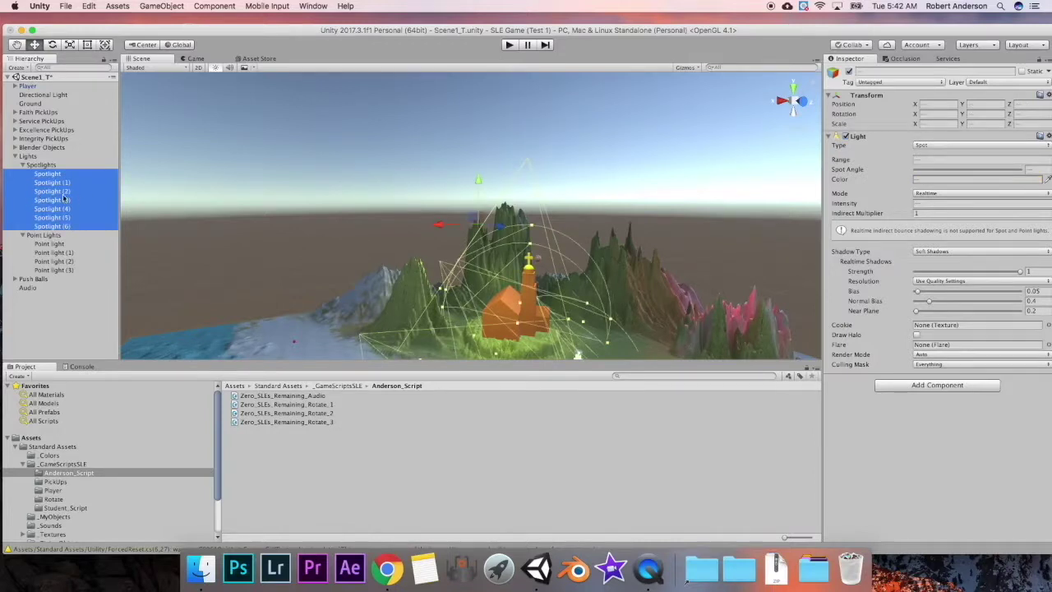
{"action": "left_click", "coordinate": [913, 385]}
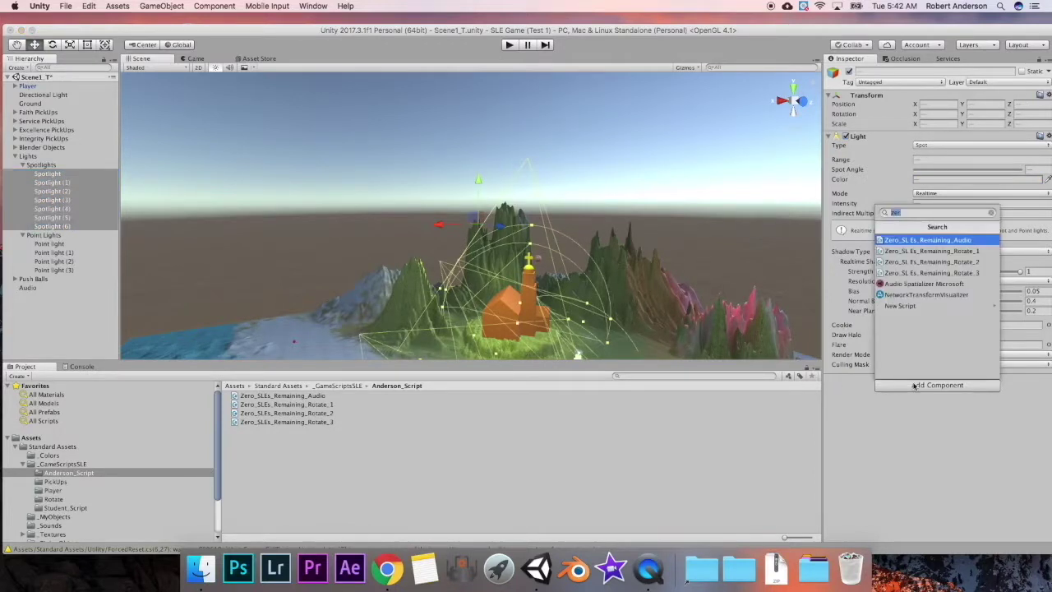
{"action": "left_click", "coordinate": [923, 274]}
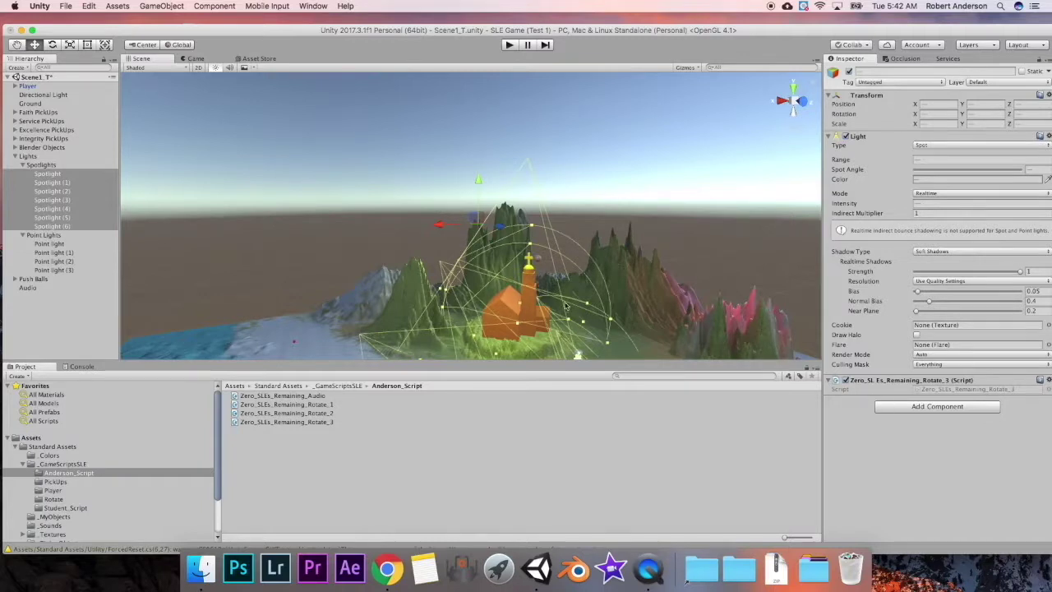
- Select the cross on top of the steeple and search for a script to add
{"action": "scroll", "coordinate": [602, 310], "scroll_direction": "up", "scroll_amount": 5}
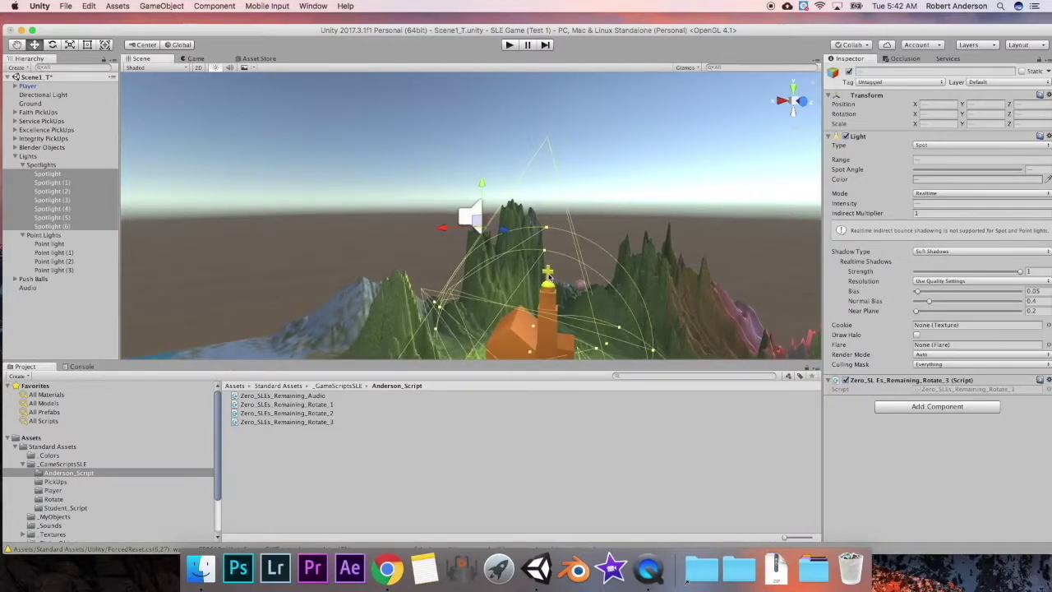
{"action": "left_click", "coordinate": [548, 277]}
{"action": "left_click", "coordinate": [898, 301]}
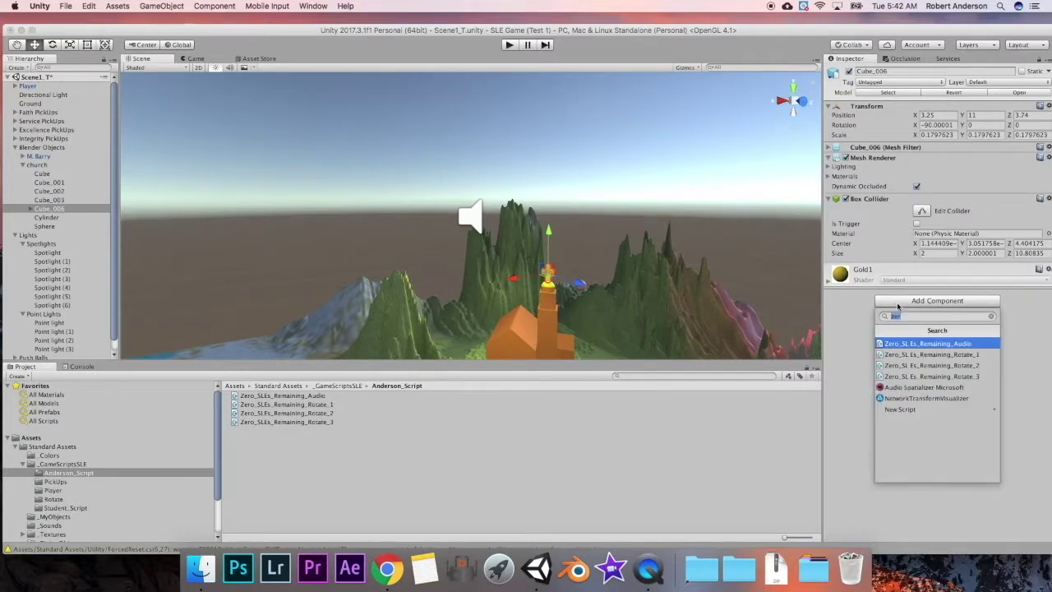
- Attach the Rotate_3 script to the steeple cross (Cube_006)
{"action": "left_click", "coordinate": [923, 377]}
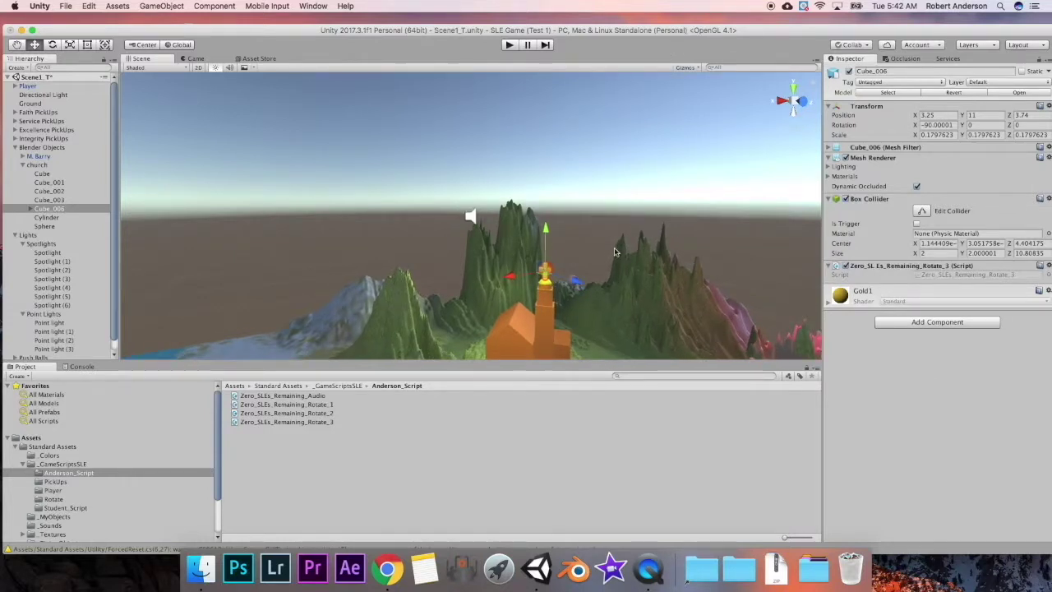
{"action": "middle_click_drag", "start_coordinate": [615, 246], "coordinate": [591, 88]}
{"action": "middle_click_drag", "start_coordinate": [600, 193], "coordinate": [590, 304]}
- Attach Rotate_1 to the Monsignor, select the Directional Light, and play to test rotations
{"action": "left_click", "coordinate": [596, 331]}
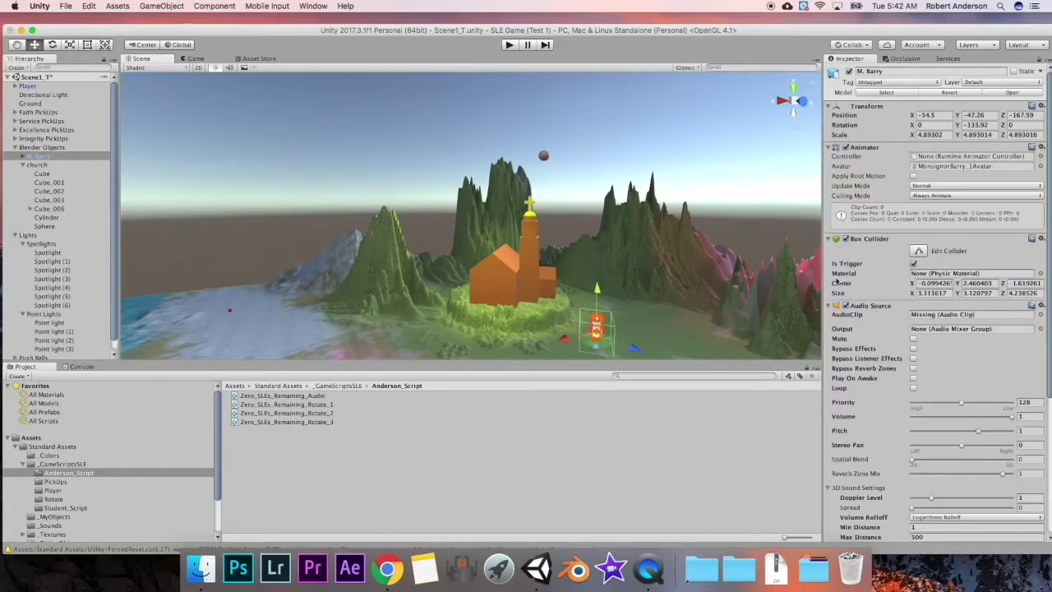
{"action": "scroll", "coordinate": [909, 360], "scroll_direction": "down", "scroll_amount": 5}
{"action": "left_click", "coordinate": [922, 527]}
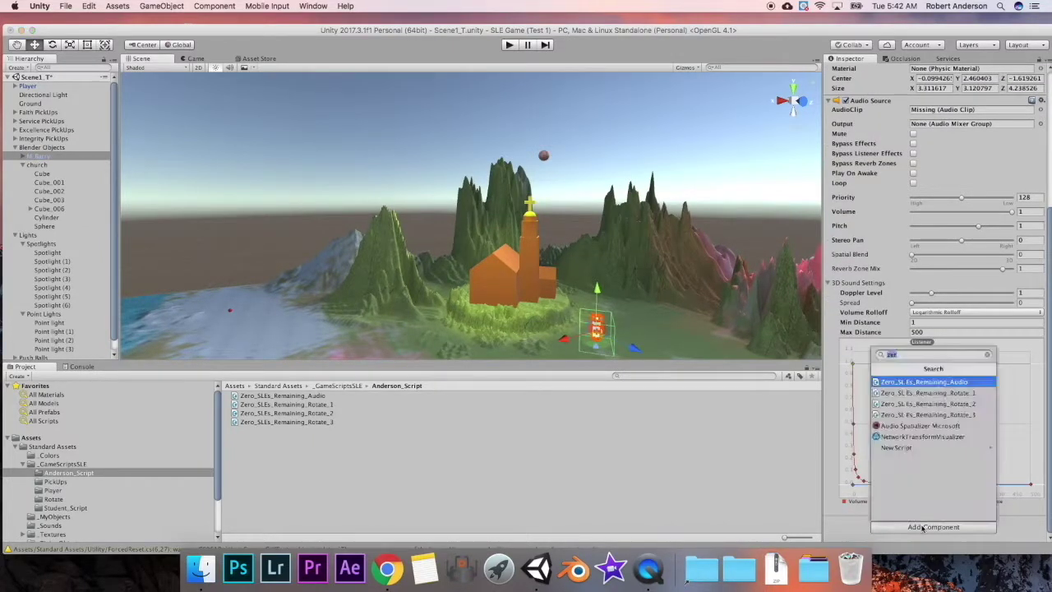
{"action": "left_click", "coordinate": [974, 393]}
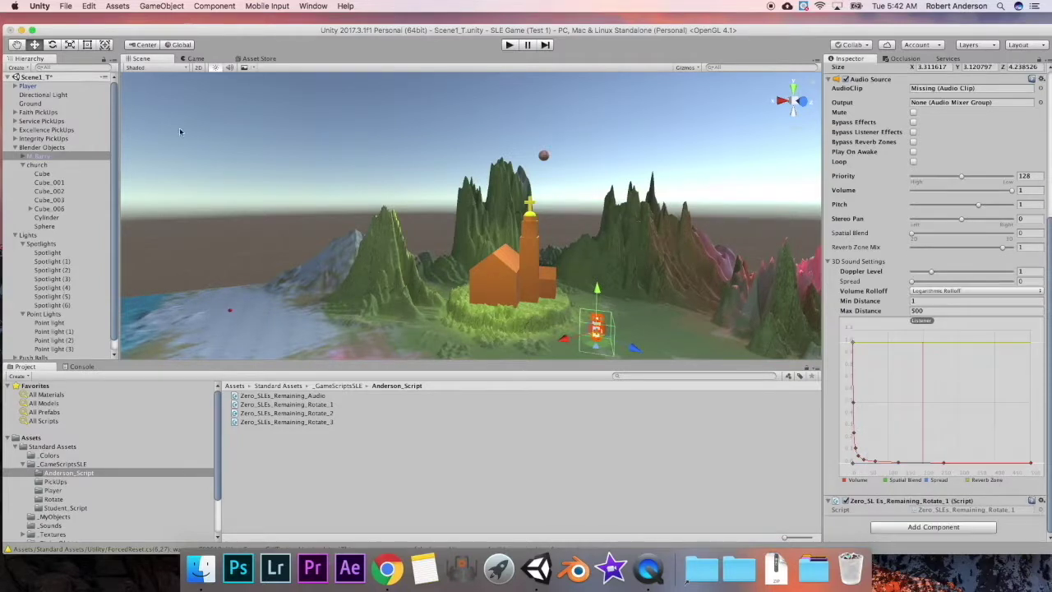
{"action": "left_click", "coordinate": [49, 94]}
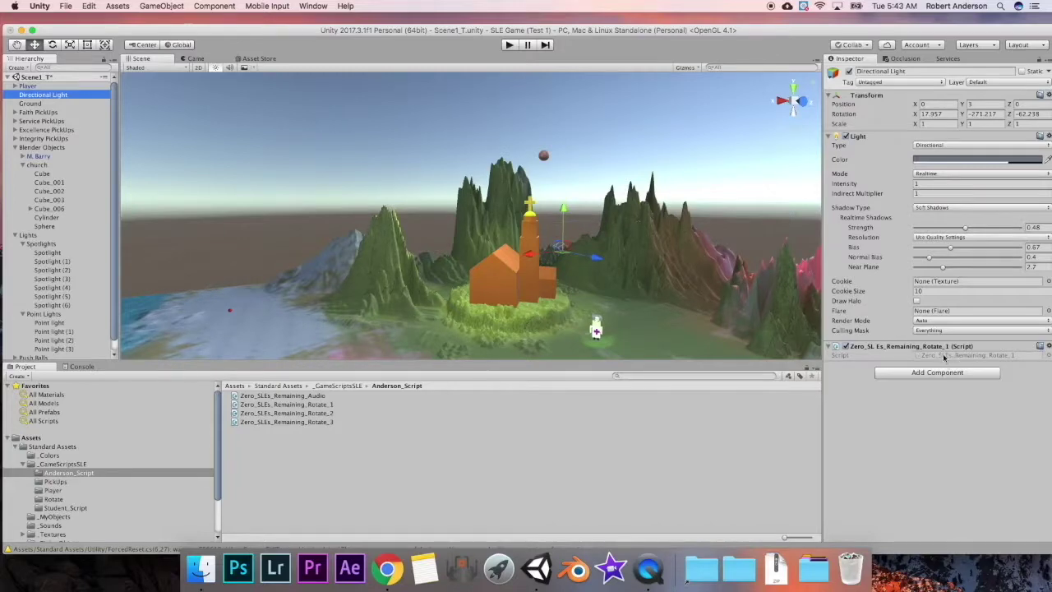
{"action": "left_click", "coordinate": [510, 45]}
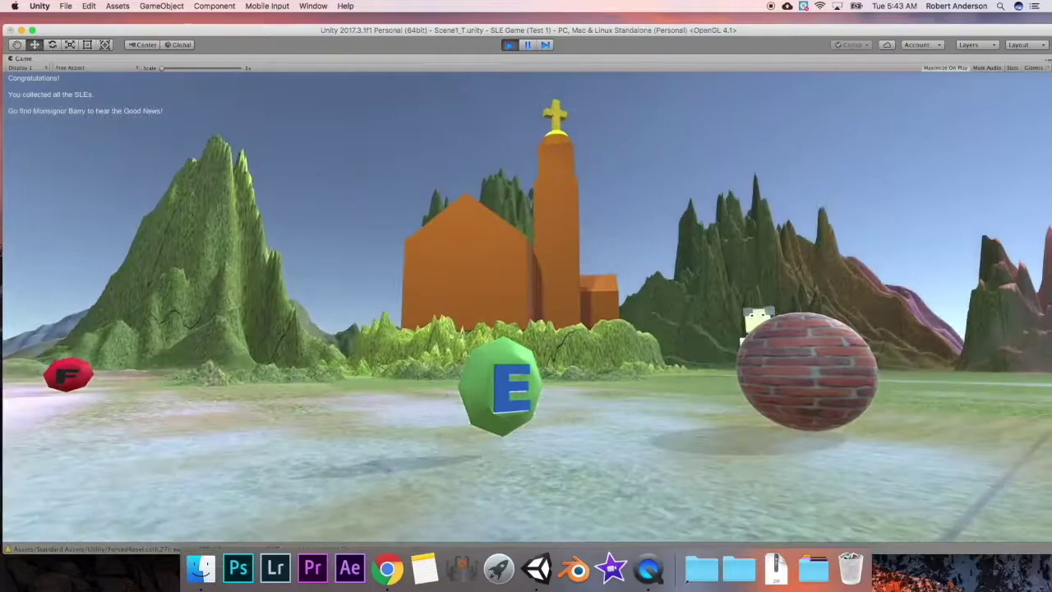
{"action": "key", "text": "super+p"}
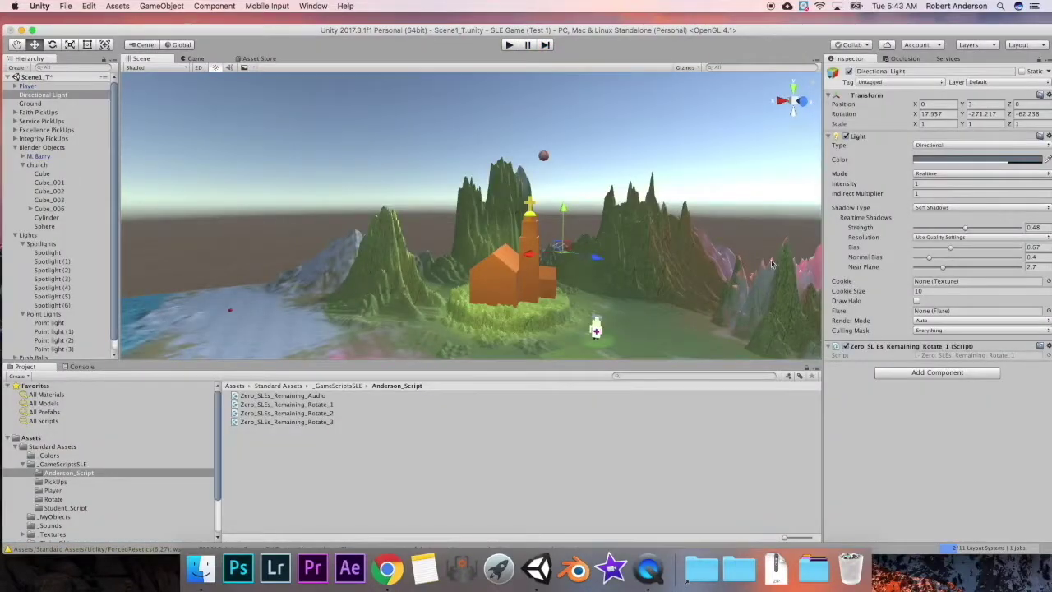
- Swap Rotate_3 for Rotate_2 on Spotlight through Spotlight (5), then run the game
{"action": "left_click", "coordinate": [57, 253]}
{"action": "left_click", "coordinate": [51, 296], "text": "shift"}
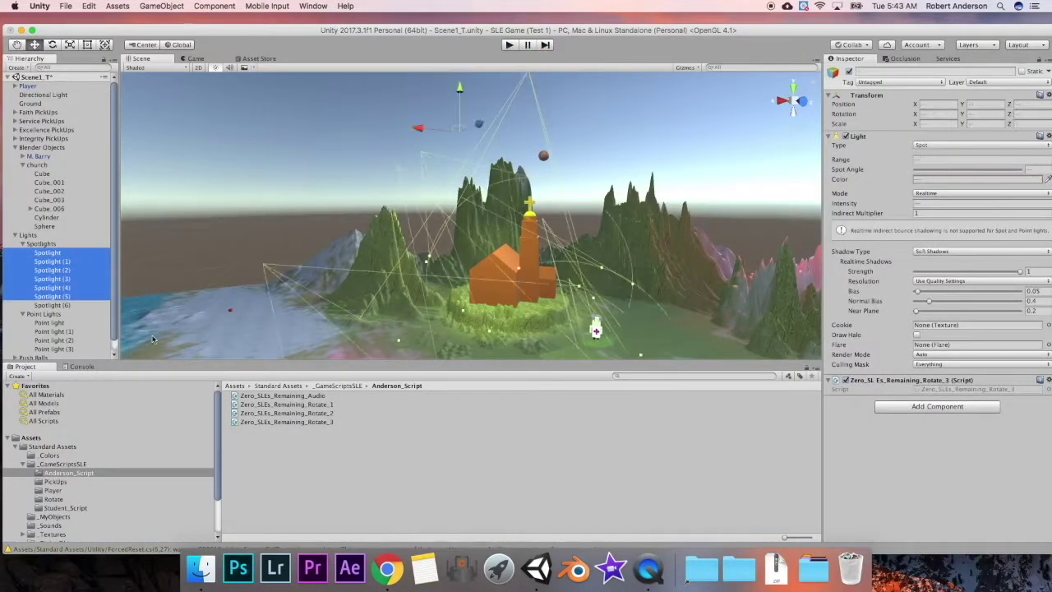
{"action": "left_click", "coordinate": [1046, 381]}
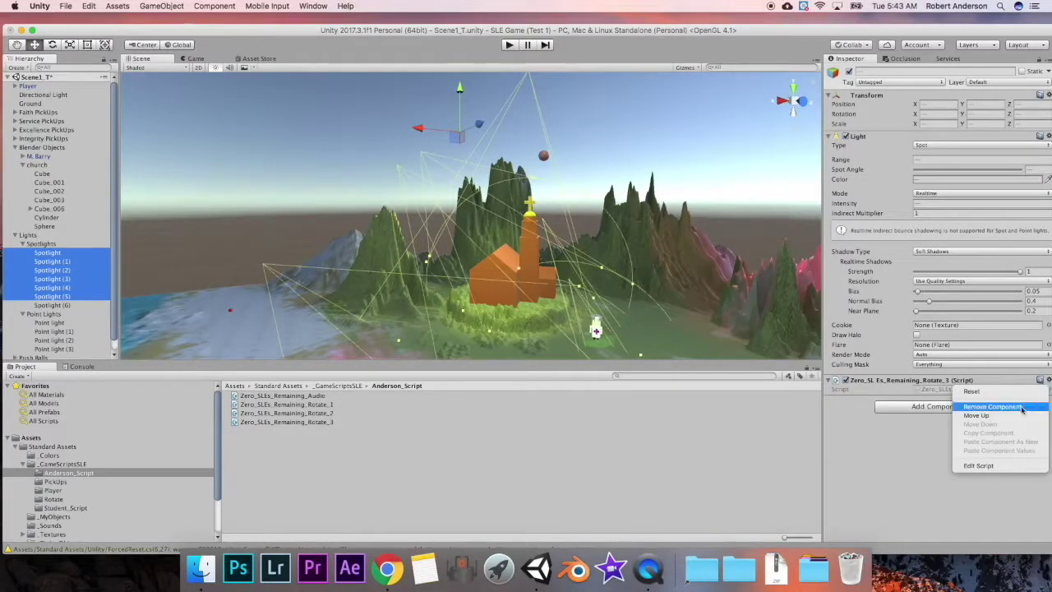
{"action": "left_click", "coordinate": [992, 406]}
{"action": "left_click", "coordinate": [955, 386]}
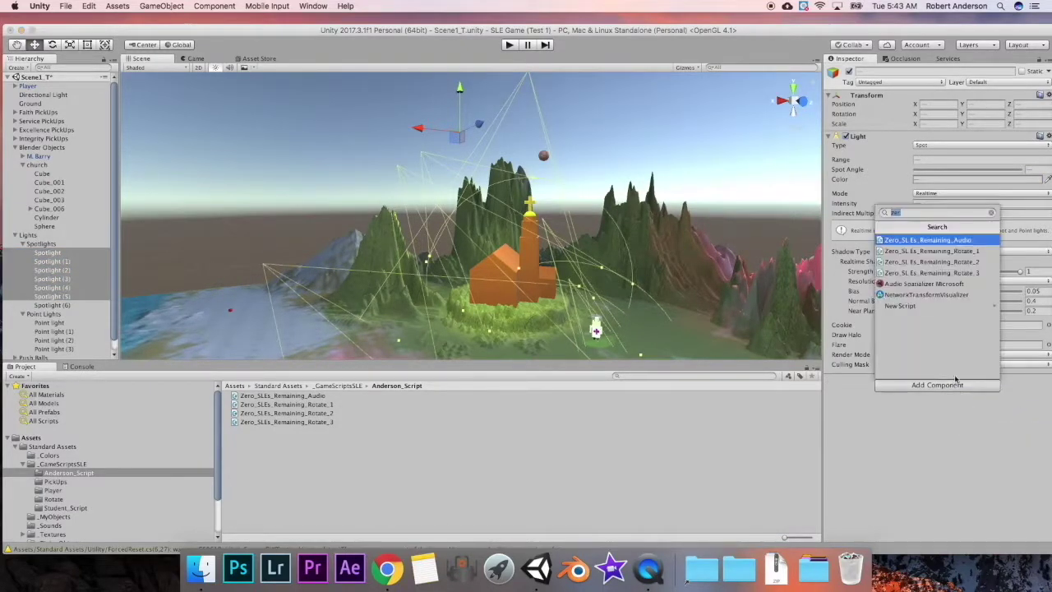
{"action": "left_click", "coordinate": [954, 261]}
{"action": "left_click", "coordinate": [503, 45]}
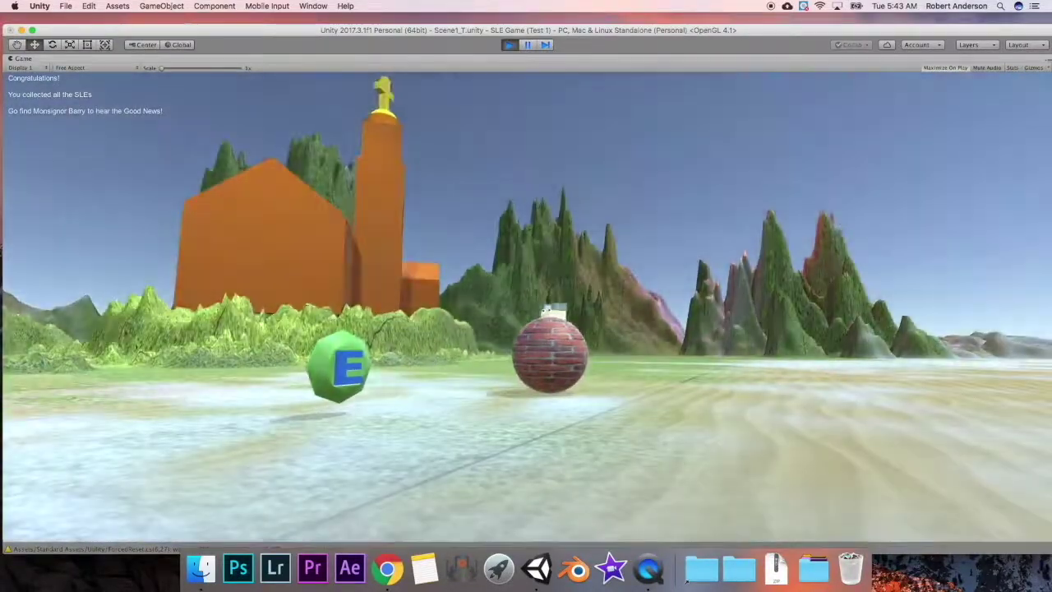
- Stop the running game after watching the Rotate_2 spotlights turn
{"action": "key", "text": "super+p"}
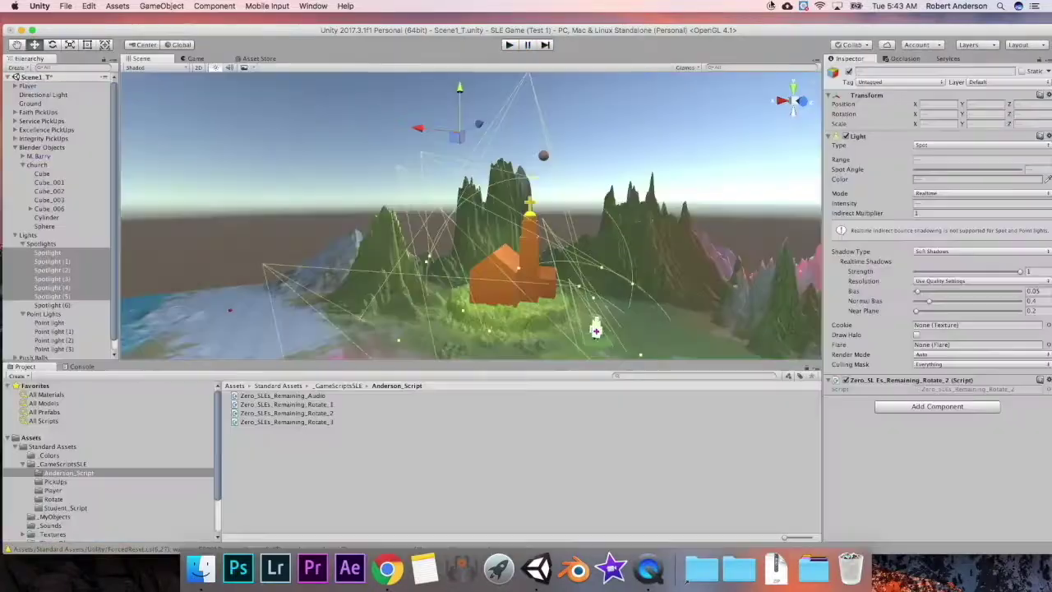